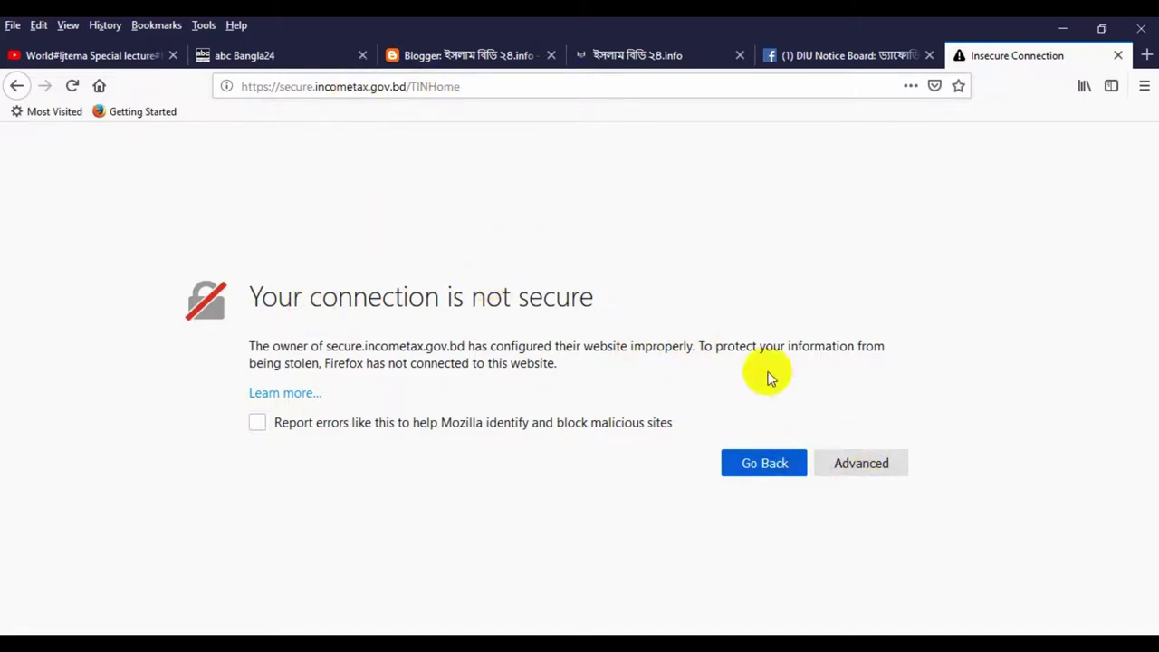
Add and confirm a security exception for the e-TIN site's untrusted certificate.
{"action": "left_click", "coordinate": [846, 463]}
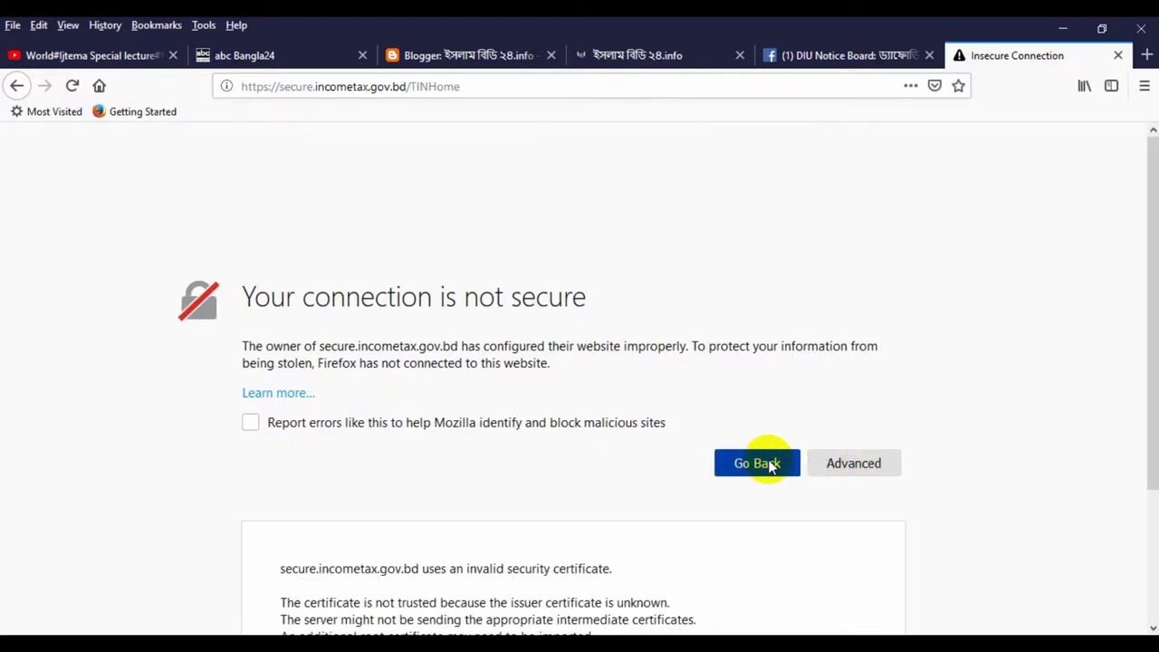
{"action": "scroll", "coordinate": [579, 534], "scroll_direction": "down", "scroll_amount": 3}
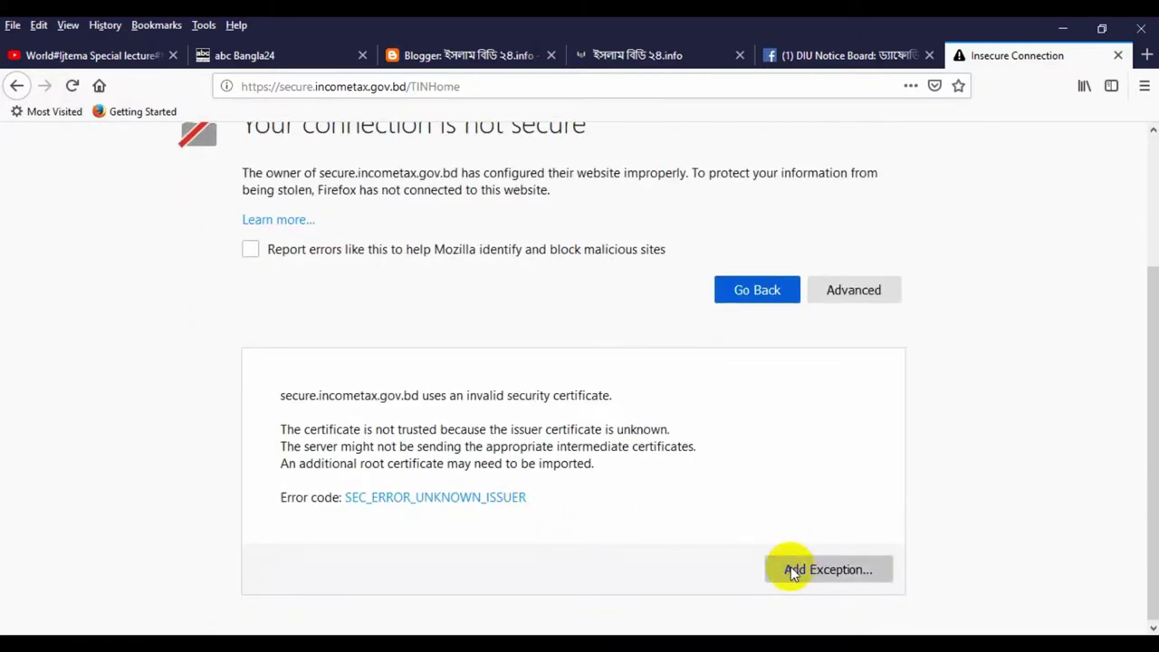
{"action": "left_click", "coordinate": [791, 567]}
{"action": "left_click", "coordinate": [652, 469]}
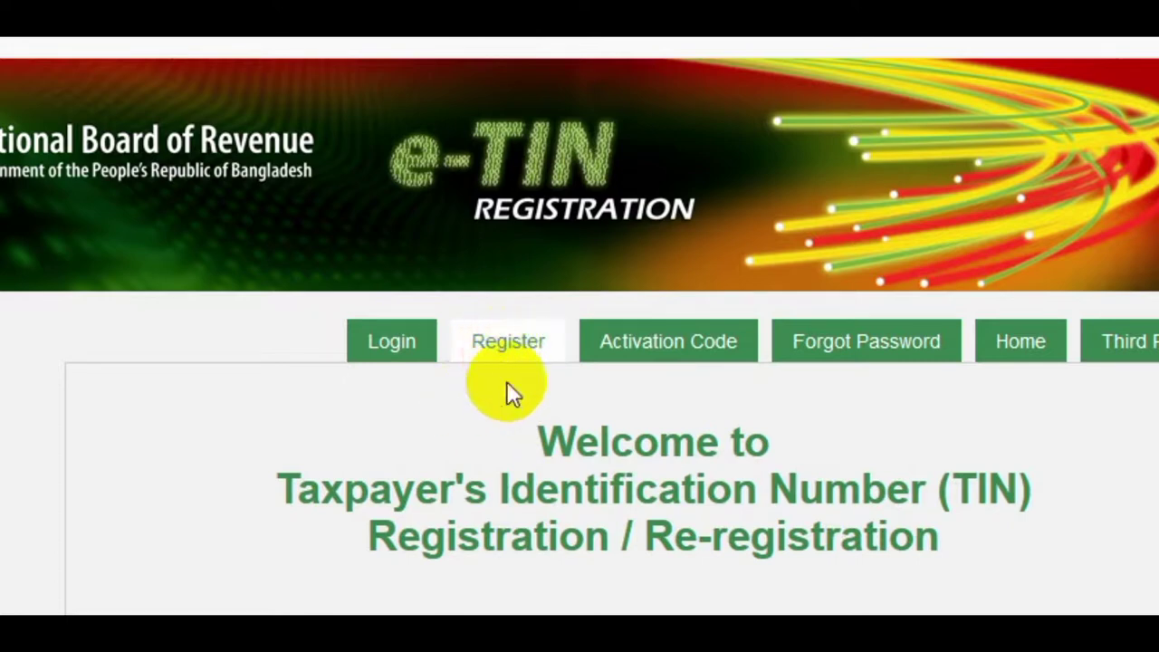
Open the new taxpayer registration form with Register.
{"action": "left_click", "coordinate": [490, 358]}
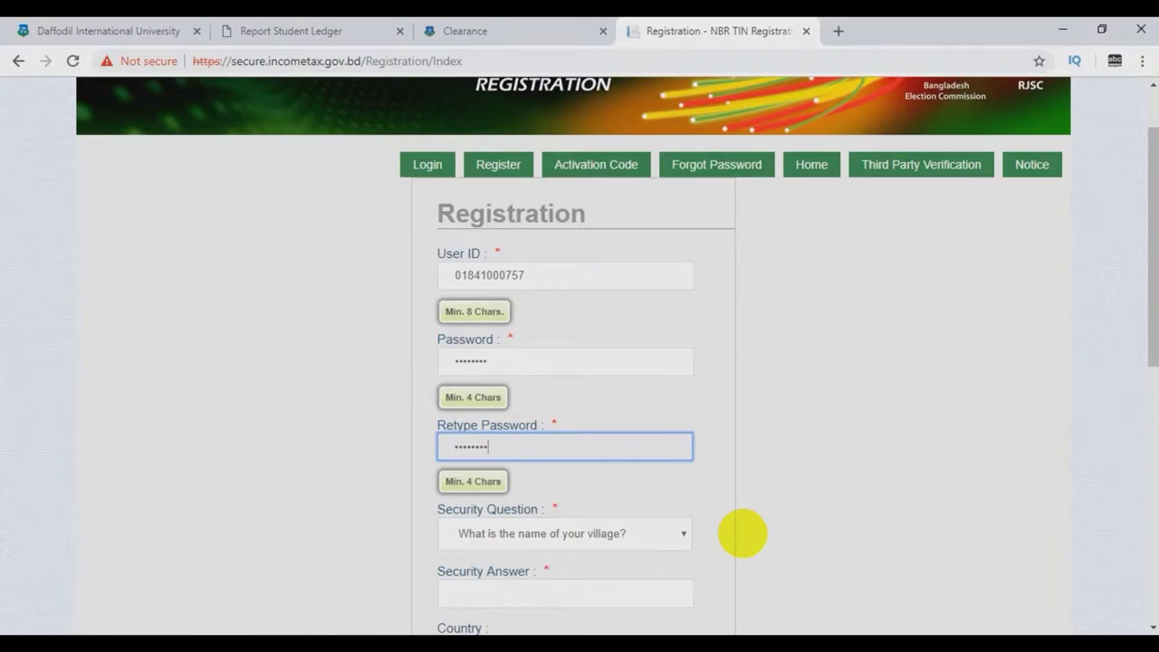
Enter the security answer and the mobile number on the registration form.
{"action": "scroll", "coordinate": [743, 532], "scroll_direction": "down", "scroll_amount": 1}
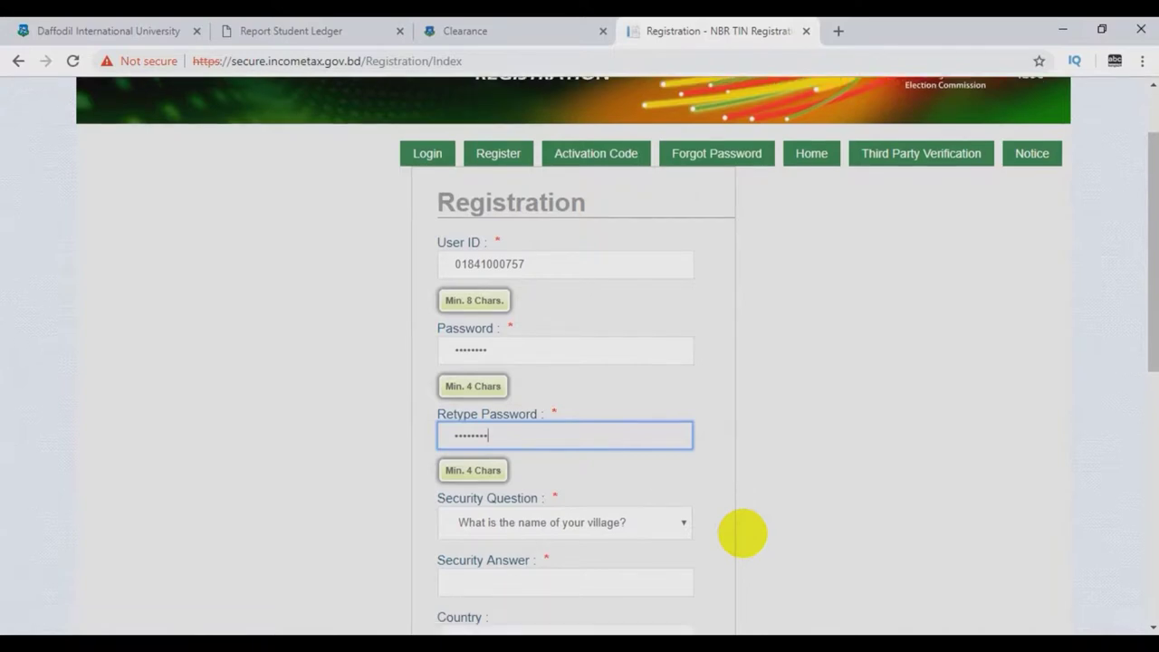
{"action": "key", "text": "Tab"}
{"action": "key", "text": "Tab"}
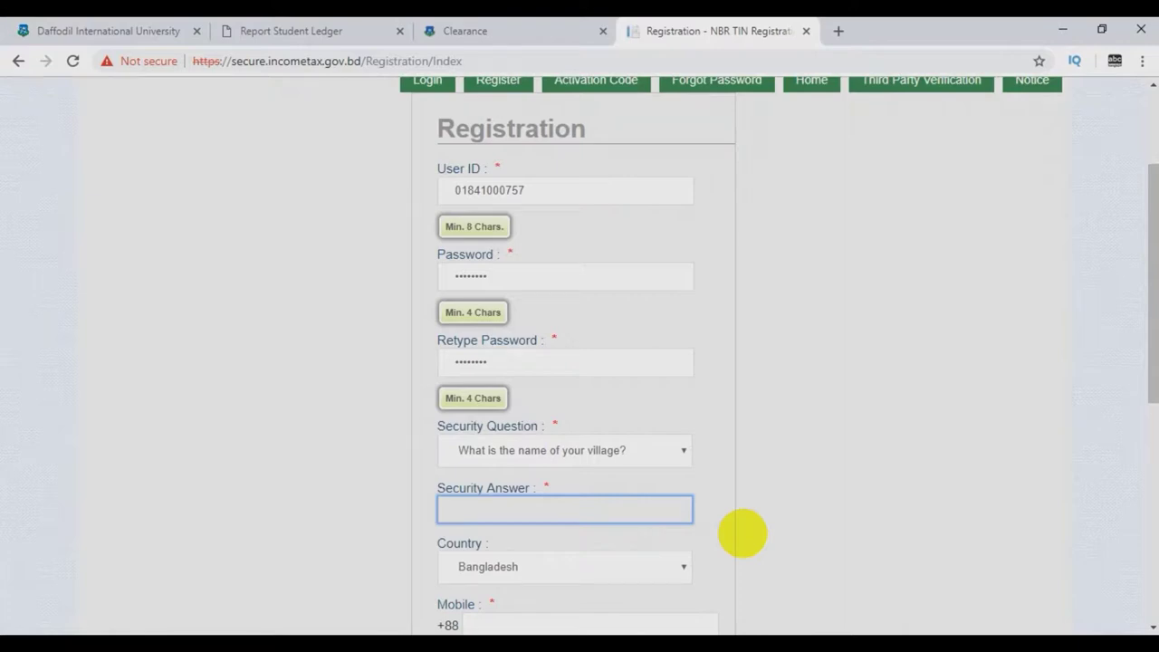
{"action": "scroll", "coordinate": [742, 533], "scroll_direction": "down", "scroll_amount": 2}
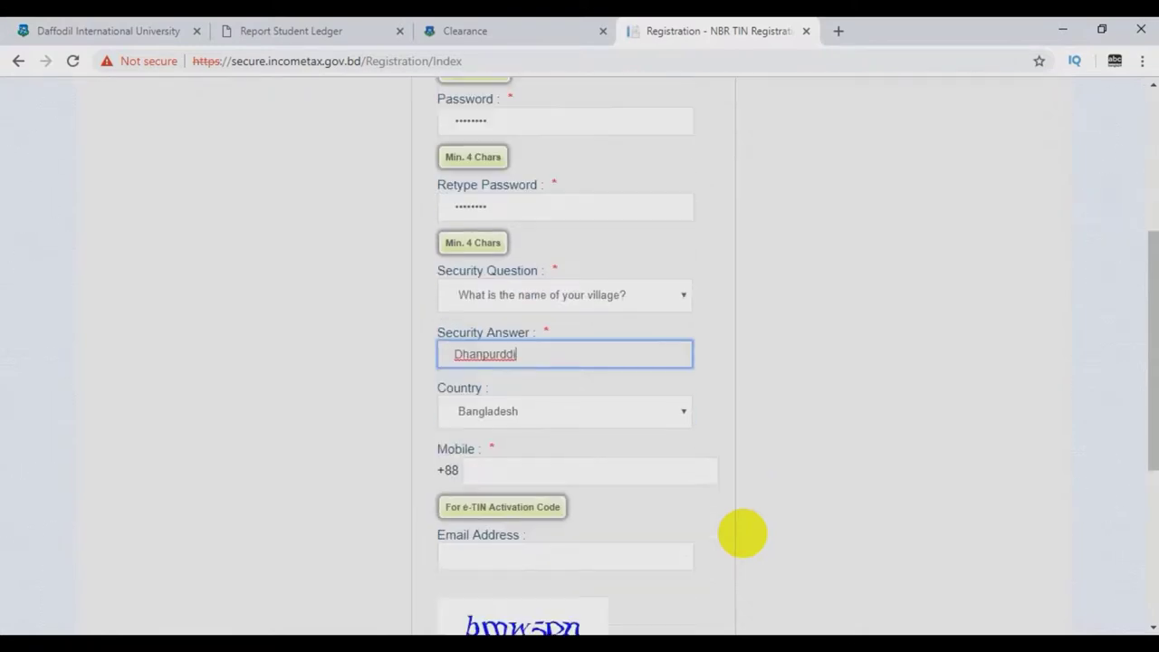
{"action": "key", "text": "Tab"}
{"action": "key", "text": "Tab"}
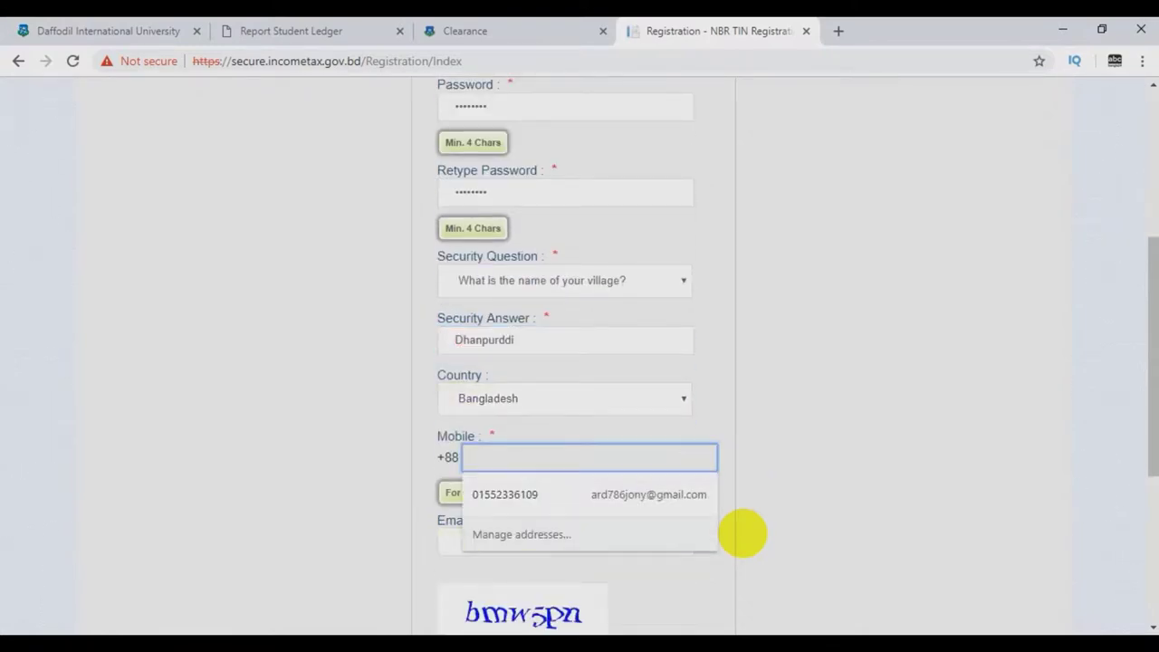
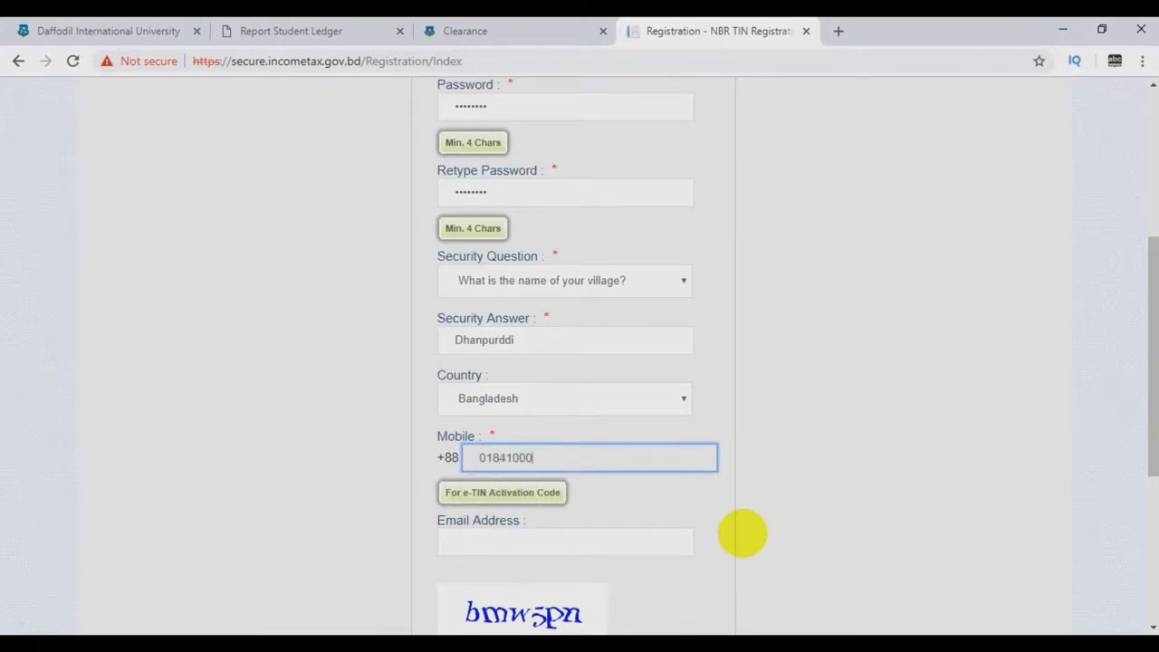
Fill the e-mail address from the saved suggestion, replacing its username with the correct one.
{"action": "mouse_move", "coordinate": [939, 326]}
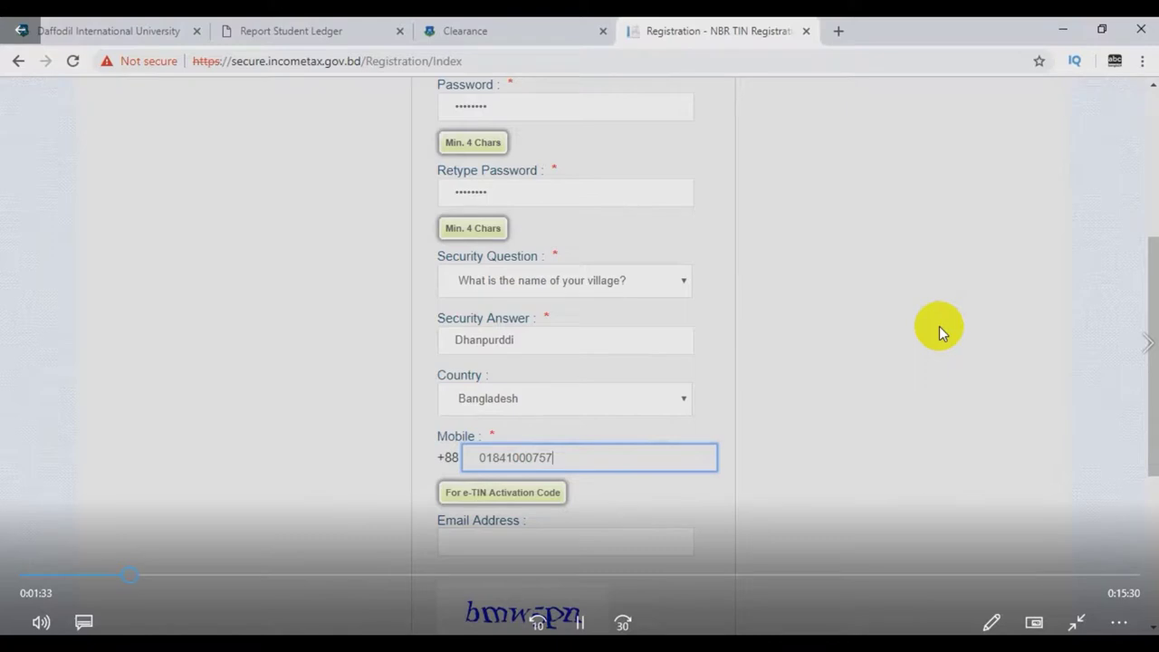
{"action": "key", "text": "Tab"}
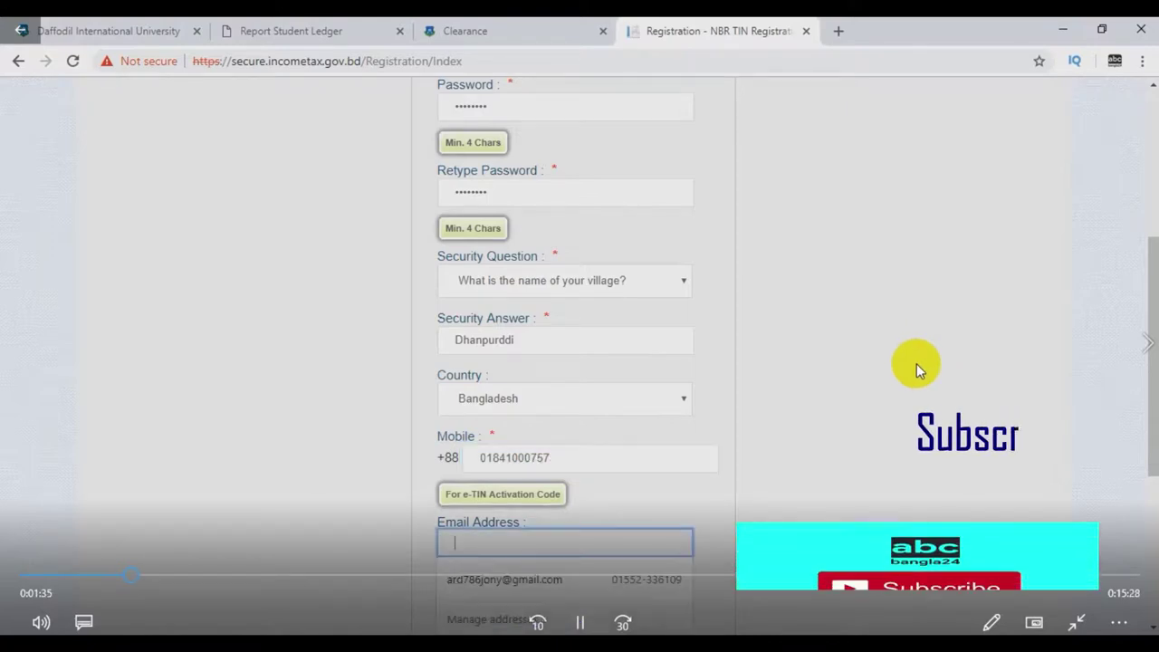
{"action": "key", "text": "Down"}
{"action": "key", "text": "Return"}
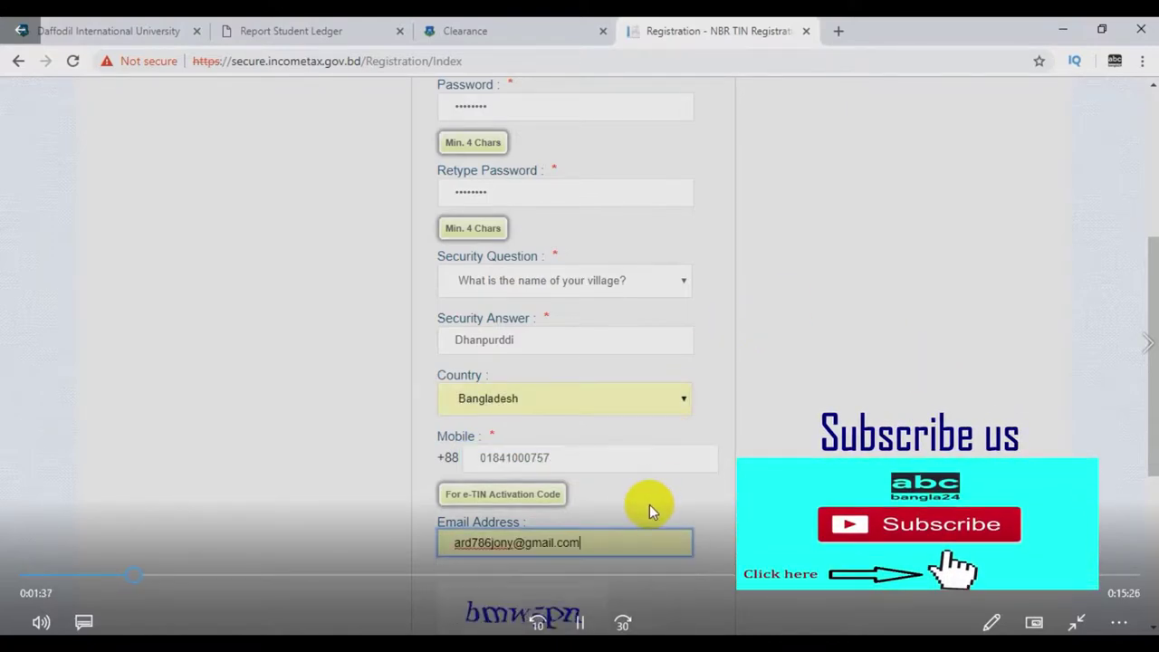
{"action": "left_click", "coordinate": [643, 534]}
{"action": "key", "text": "Home"}
{"action": "key", "text": "ctrl+shift+Right"}
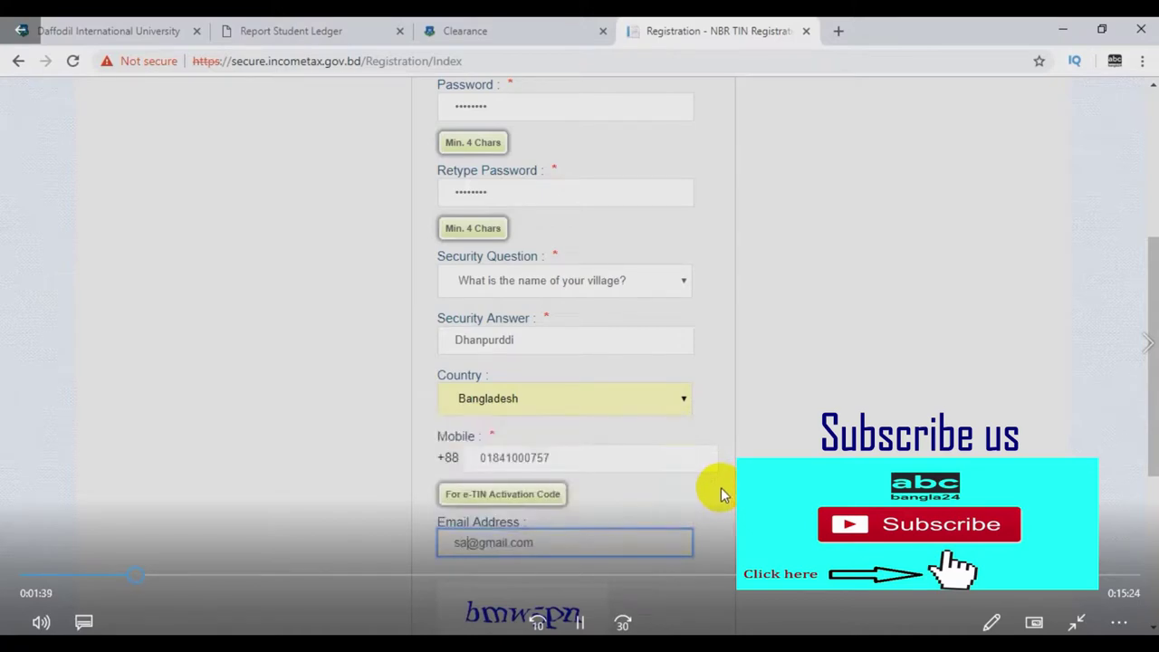
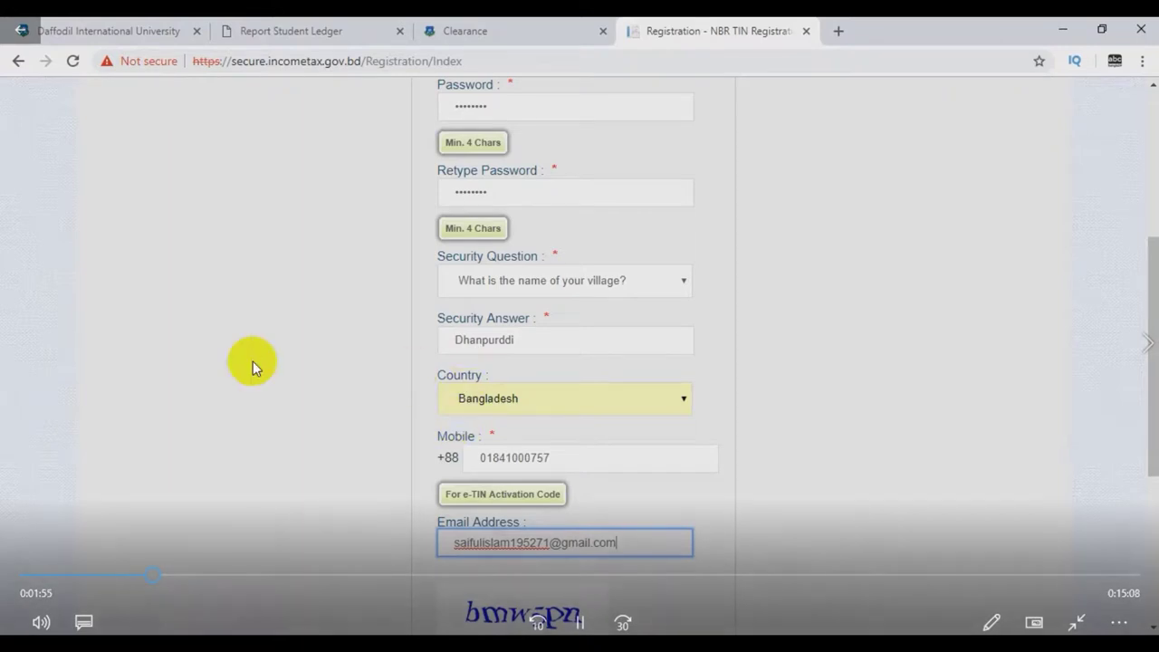
{"action": "scroll", "coordinate": [252, 365], "scroll_direction": "down", "scroll_amount": 2}
Enter the captcha 'bmw5Pn' with its capitalisation corrected, and submit the registration.
{"action": "key", "text": "Tab"}
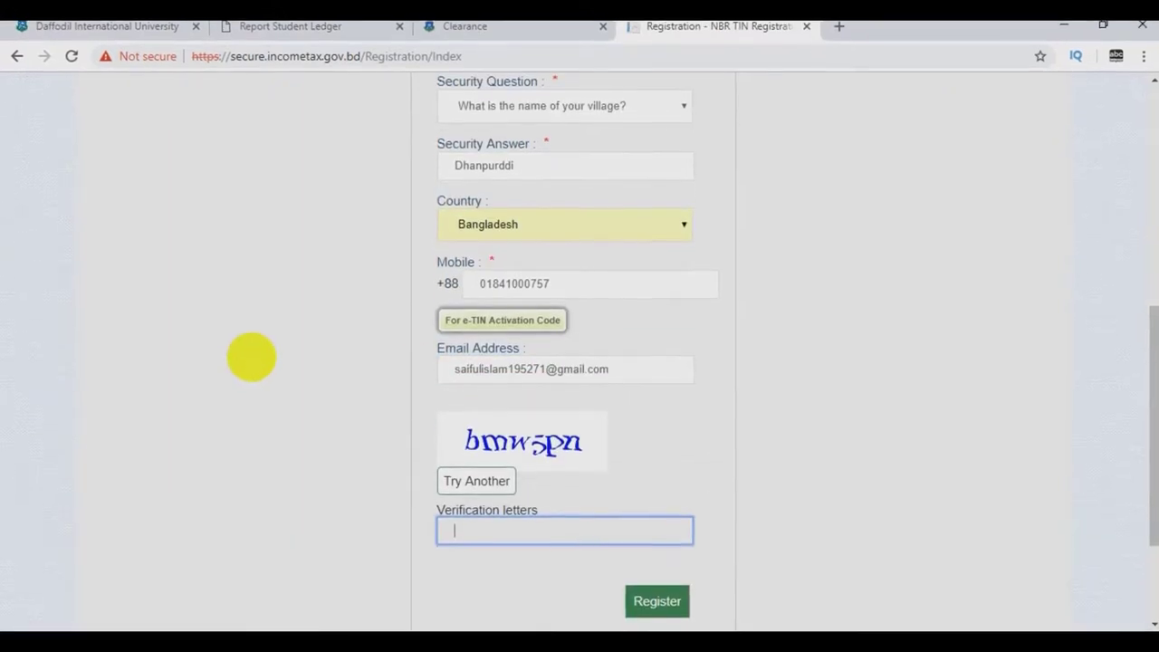
{"action": "type", "text": "bmw5P"}
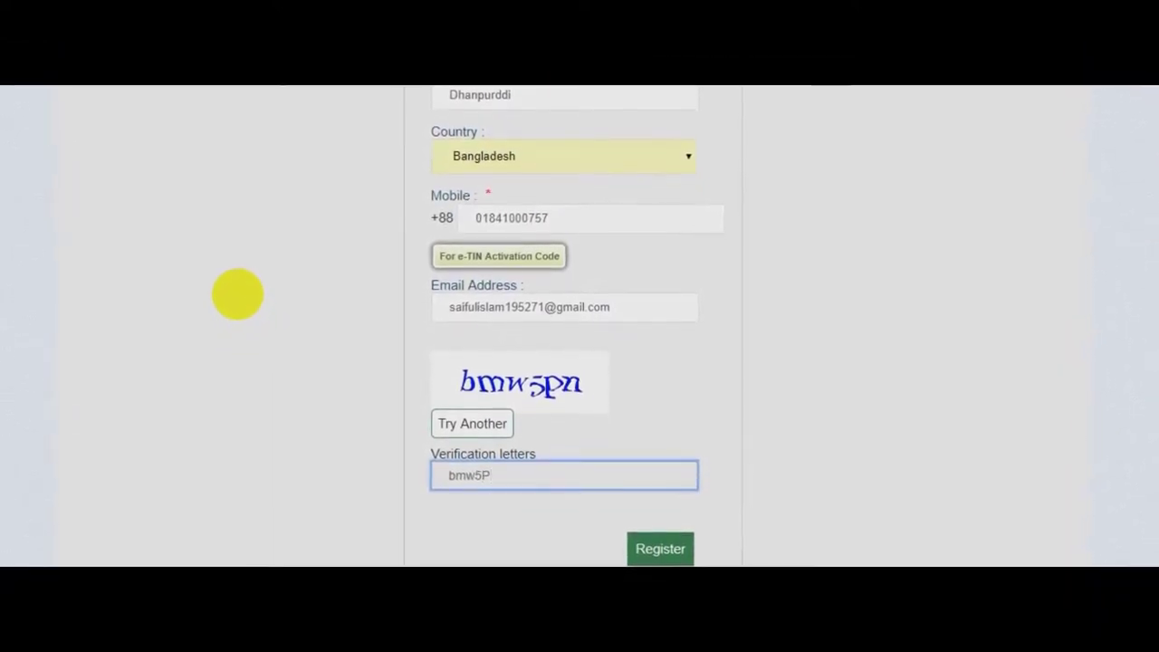
{"action": "type", "text": "n"}
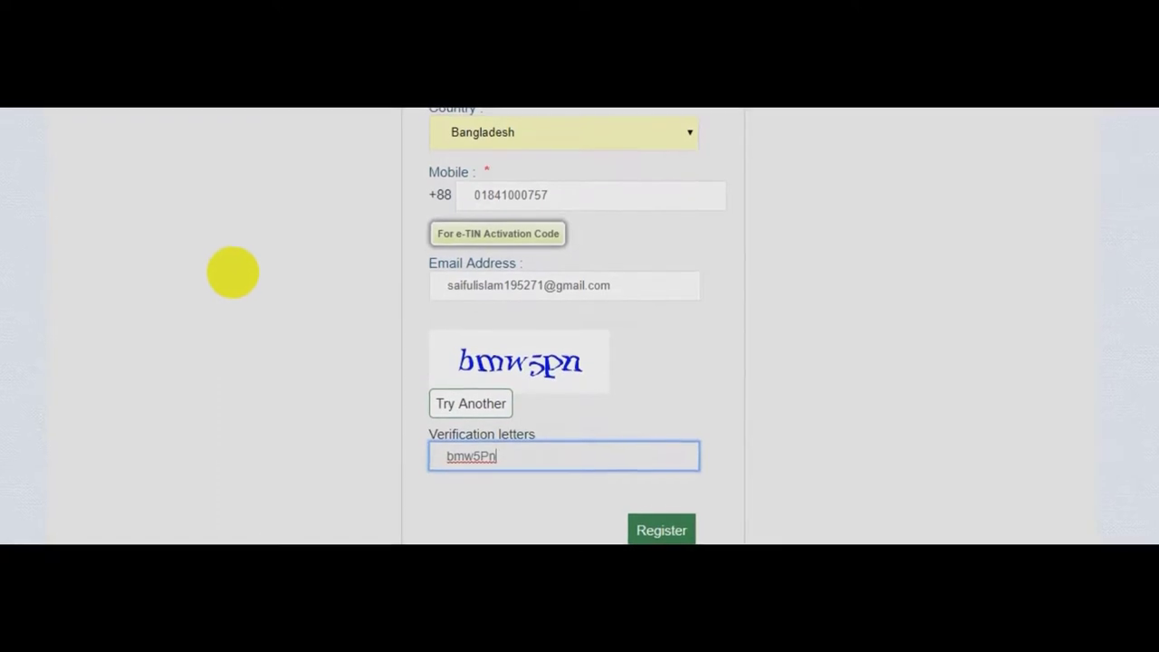
{"action": "key", "text": "Left"}
{"action": "key", "text": "BackSpace"}
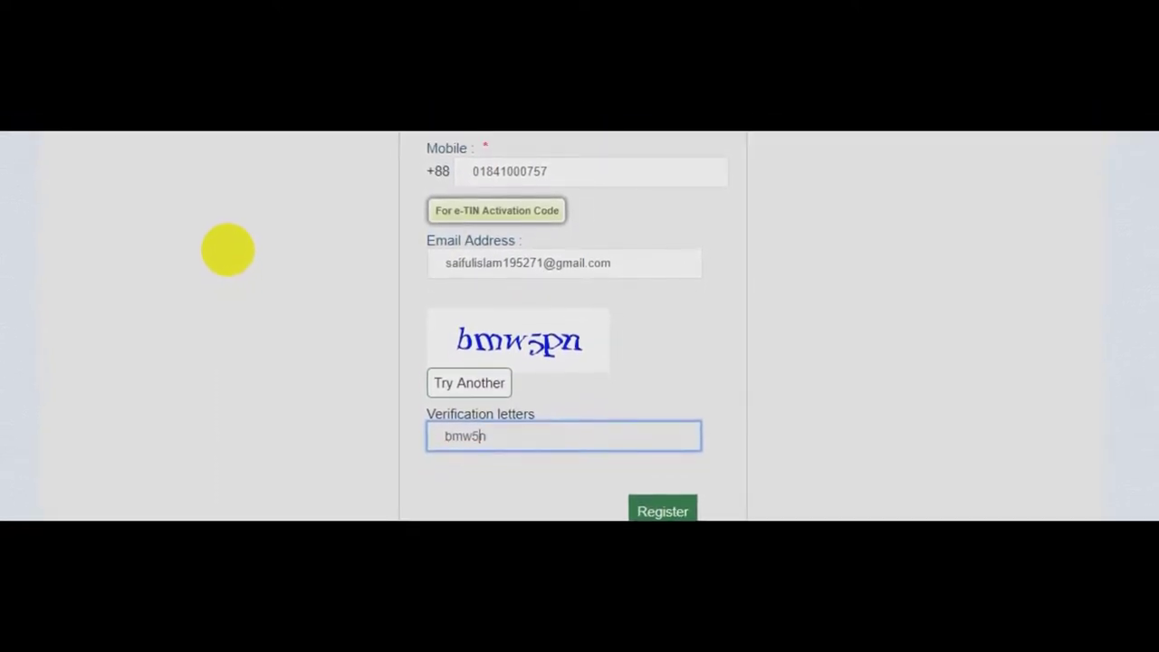
{"action": "type", "text": "p"}
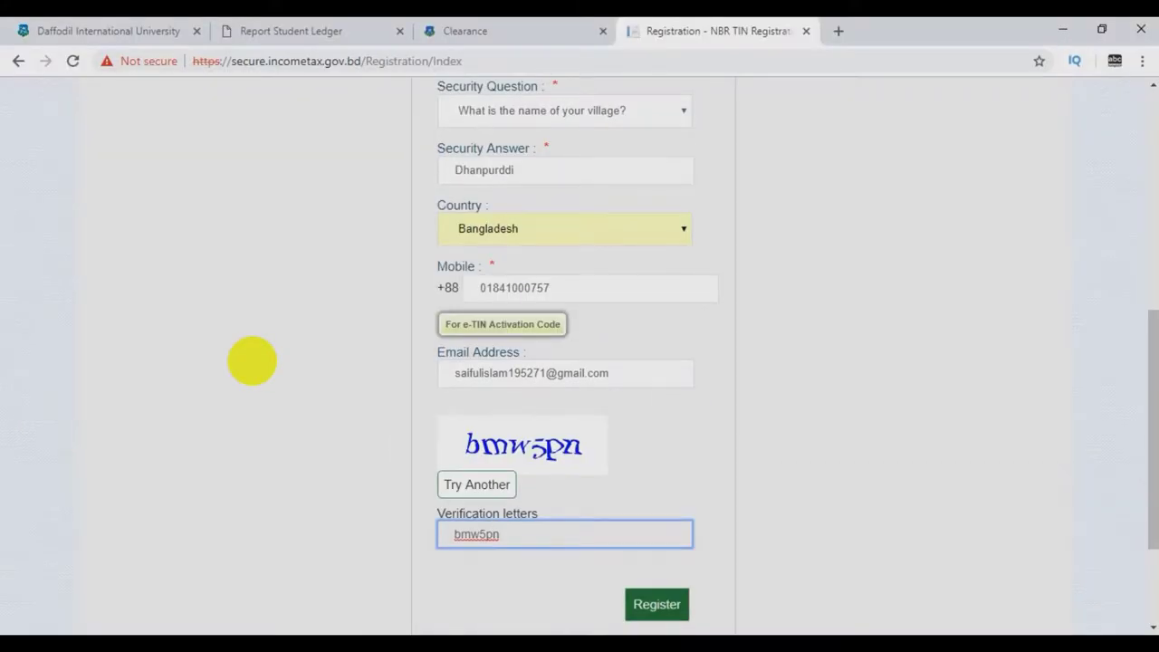
{"action": "scroll", "coordinate": [252, 361], "scroll_direction": "down", "scroll_amount": 1}
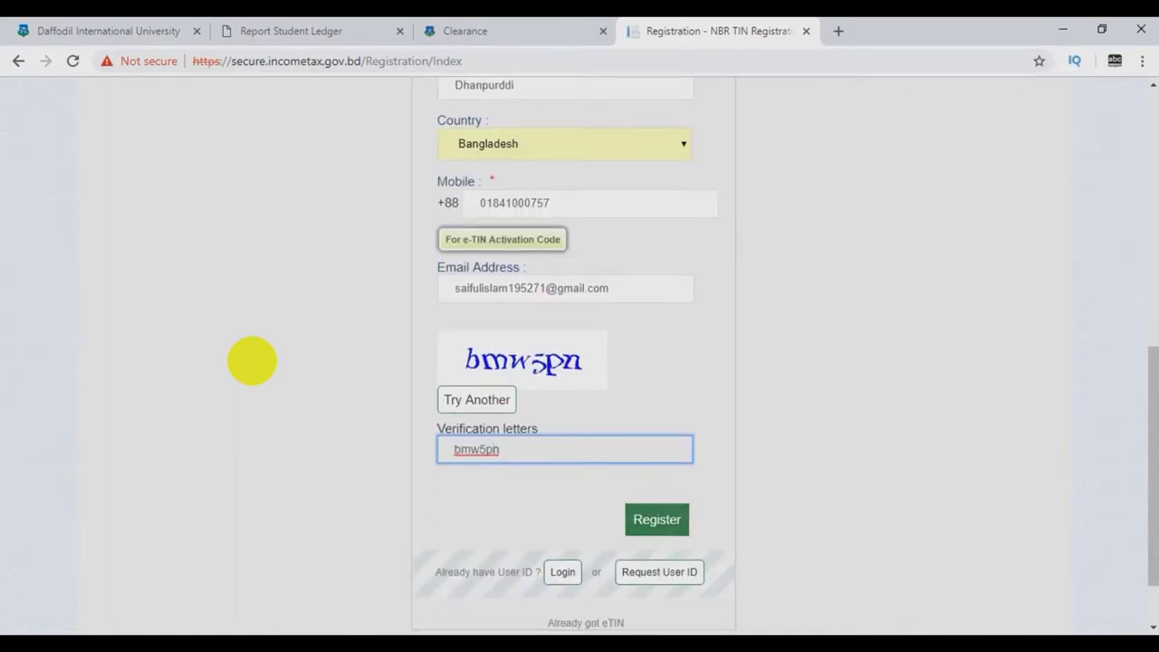
{"action": "key", "text": "BackSpace"}
{"action": "key", "text": "BackSpace"}
{"action": "type", "text": "Pn"}
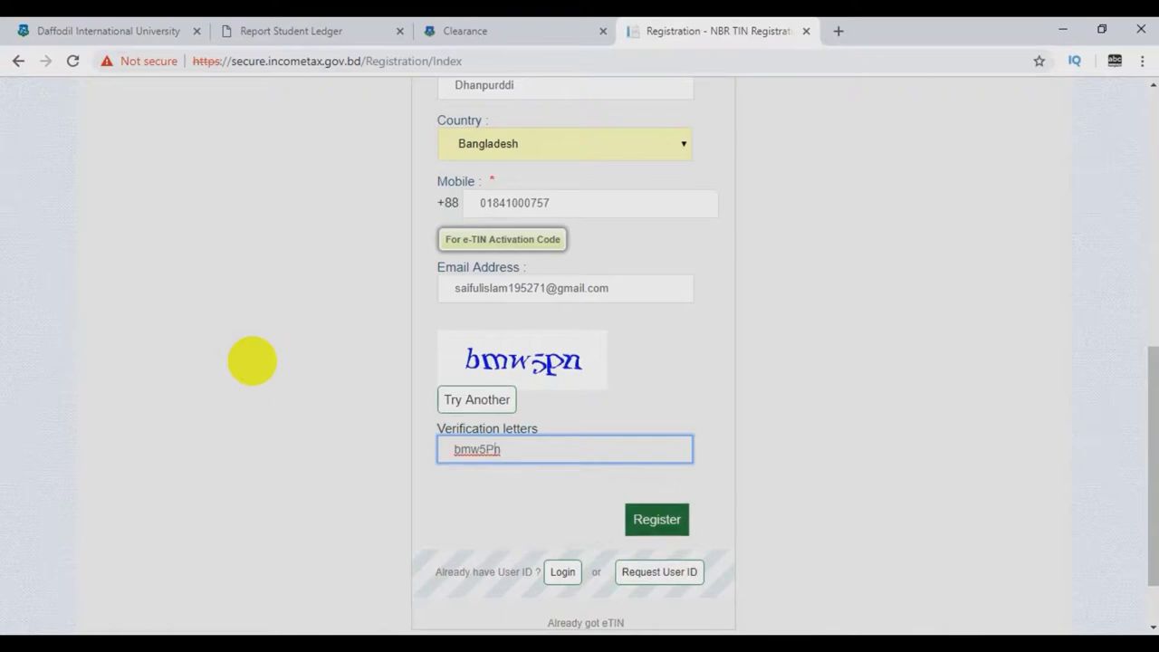
{"action": "key", "text": "Tab"}
{"action": "key", "text": "Return"}
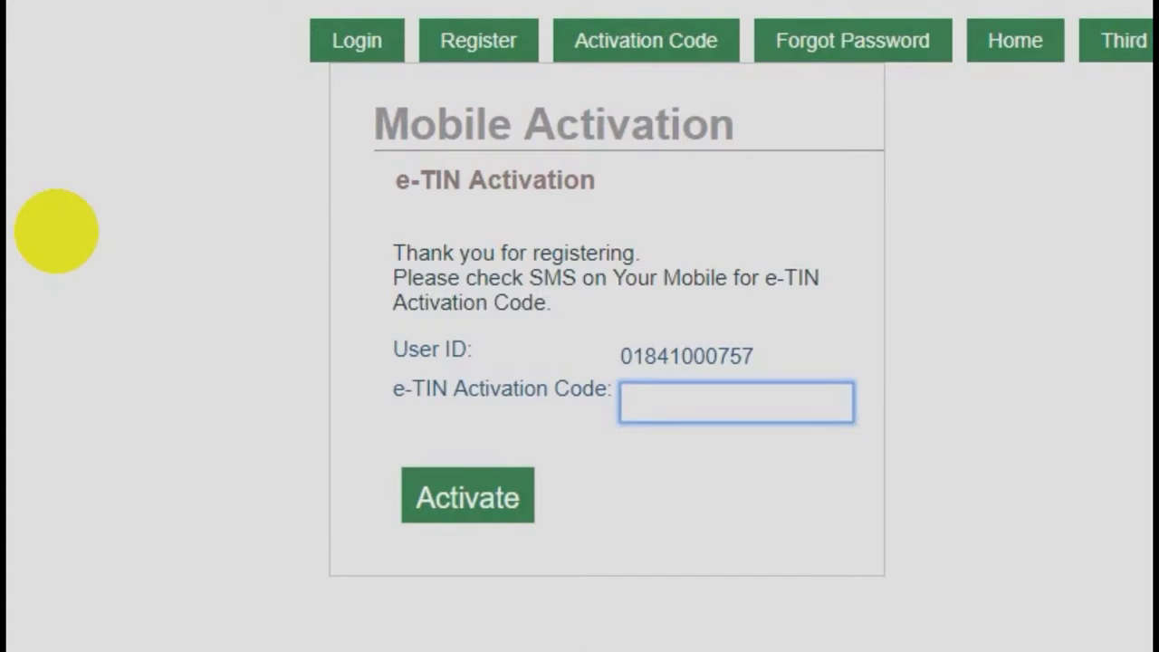
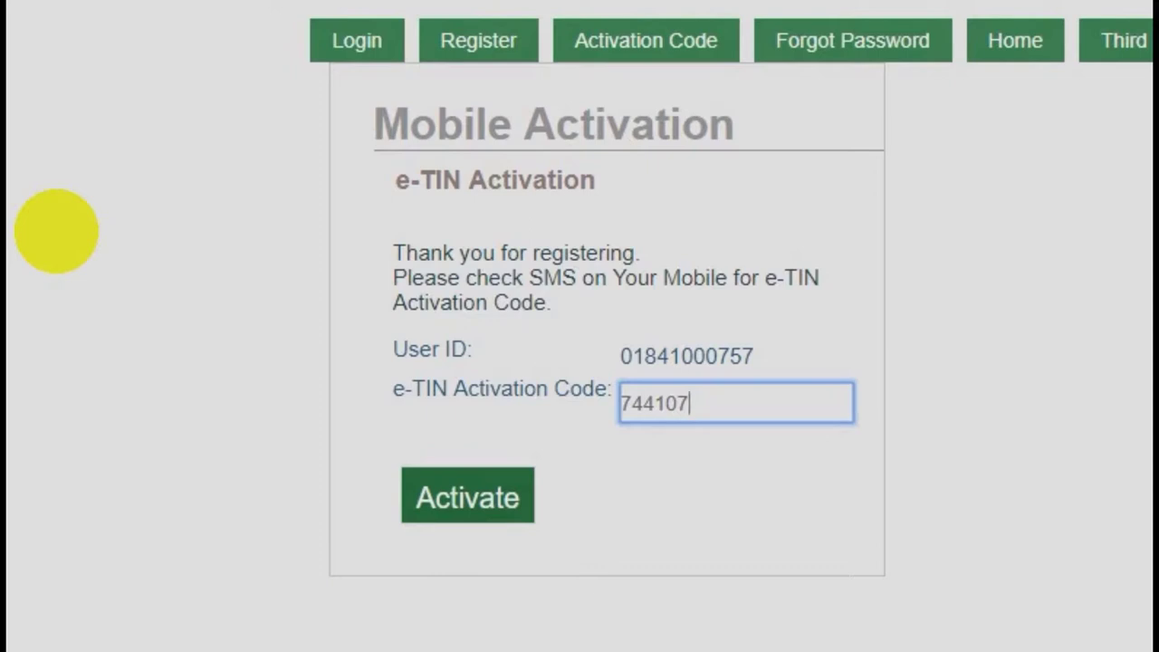
Enter the SMS activation code and submit it to complete registration.
{"action": "key", "text": "Tab"}
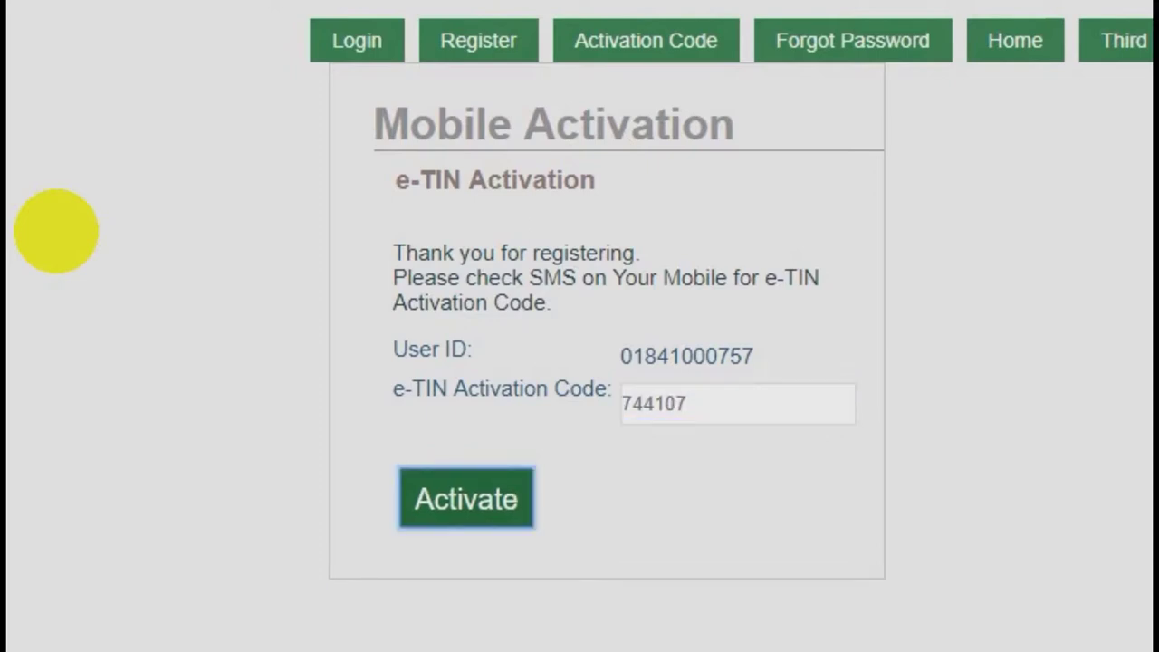
{"action": "key", "text": "Return"}
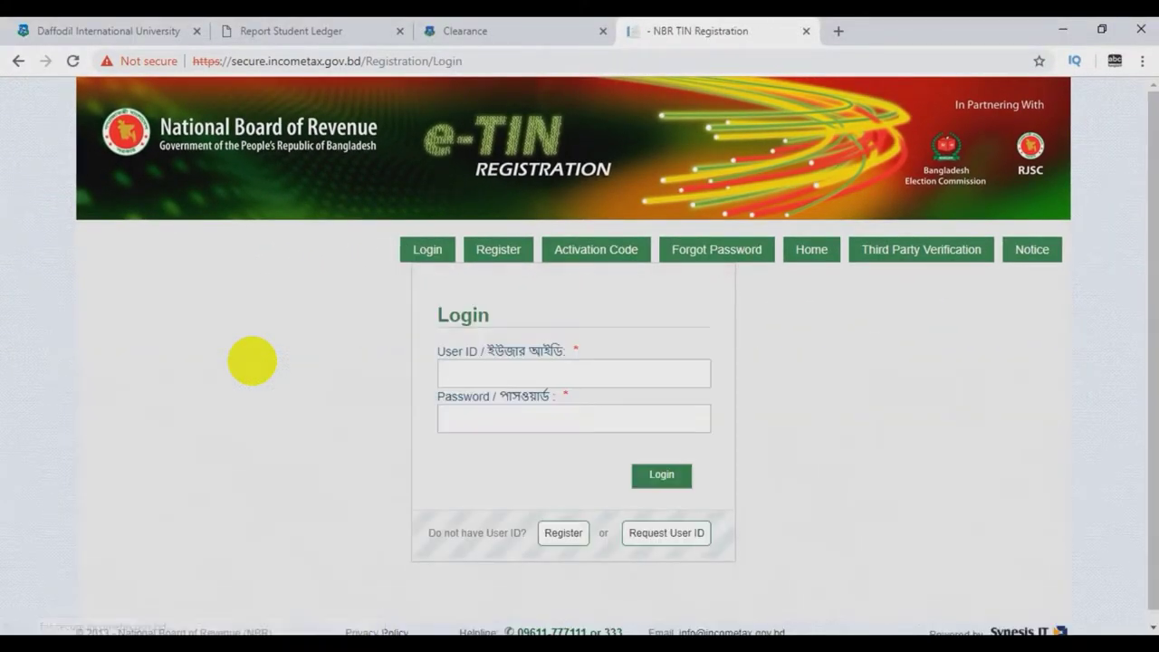
Log in with the remembered user ID and the account password.
{"action": "key", "text": "Down"}
{"action": "key", "text": "Down"}
{"action": "key", "text": "Return"}
{"action": "key", "text": "Tab"}
{"action": "type", "text": "••••"}
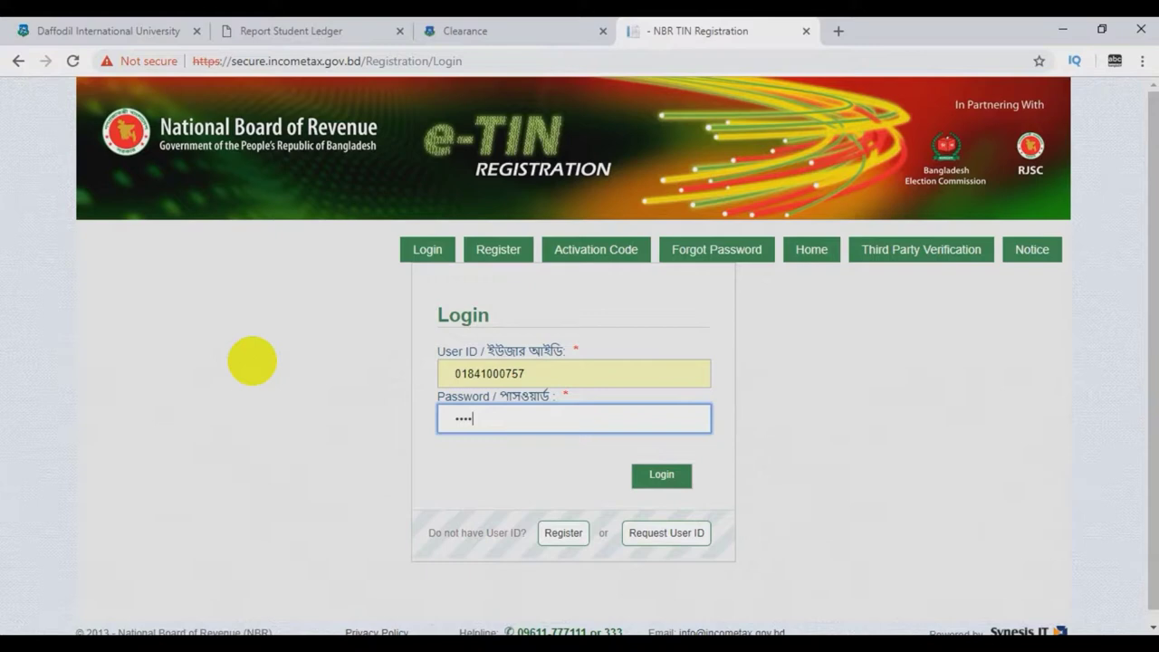
{"action": "type", "text": "••••"}
{"action": "key", "text": "Tab"}
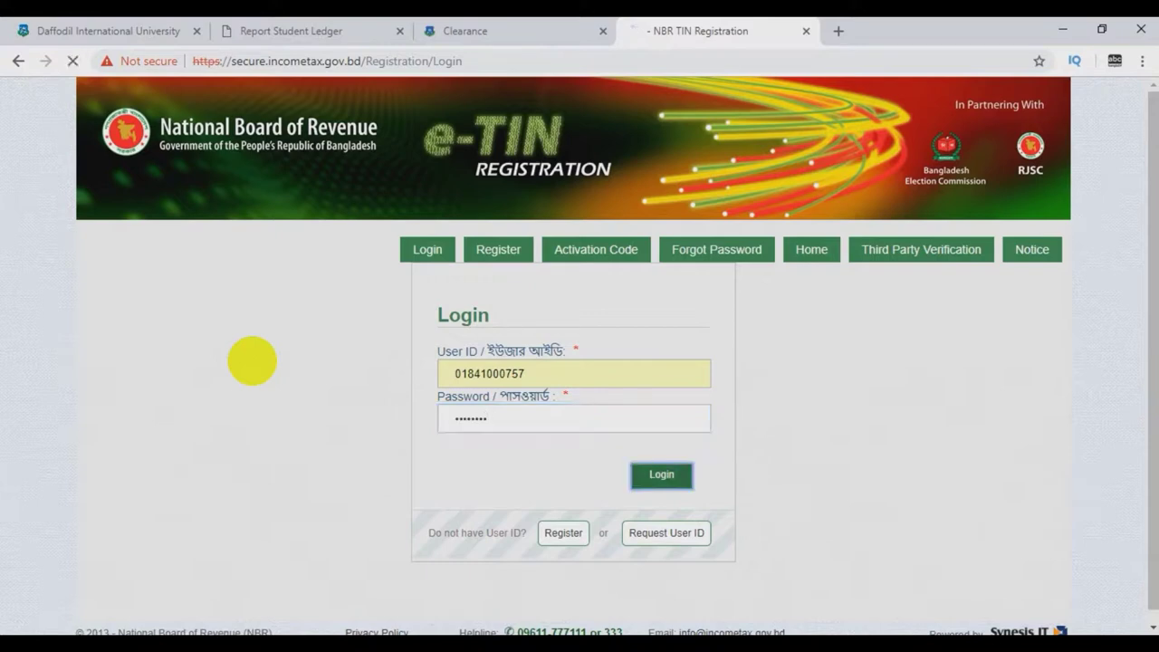
{"action": "key", "text": "Return"}
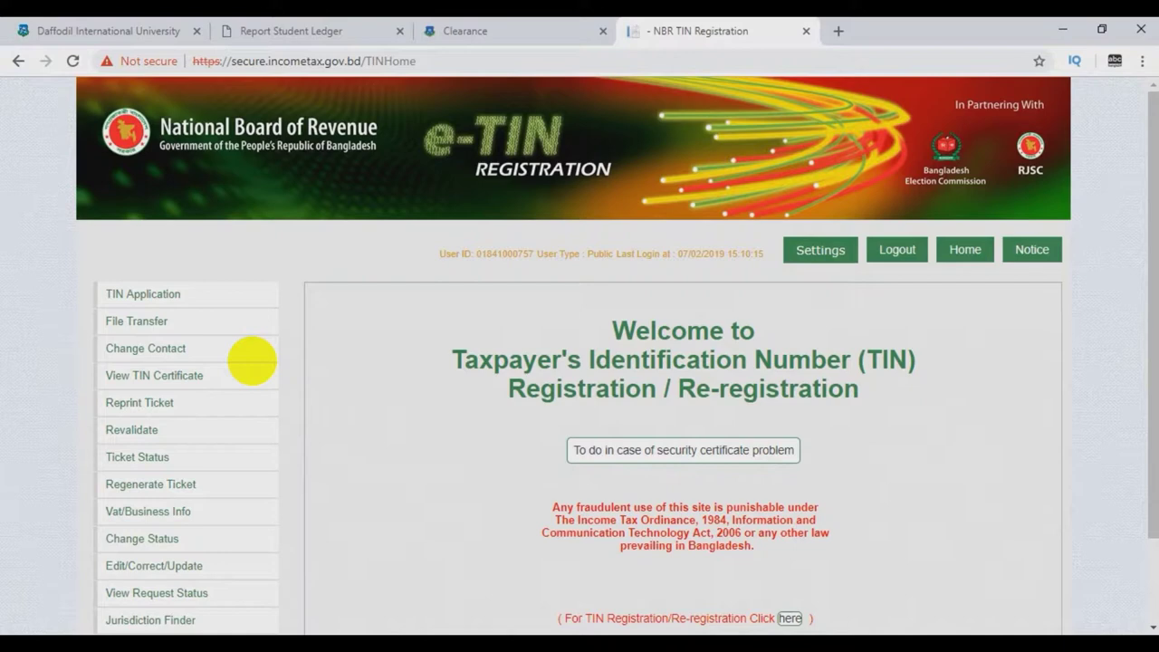
In the TIN application, choose Individual -> Bangladeshi, Having NID, and New Registration.
{"action": "left_click", "coordinate": [252, 361]}
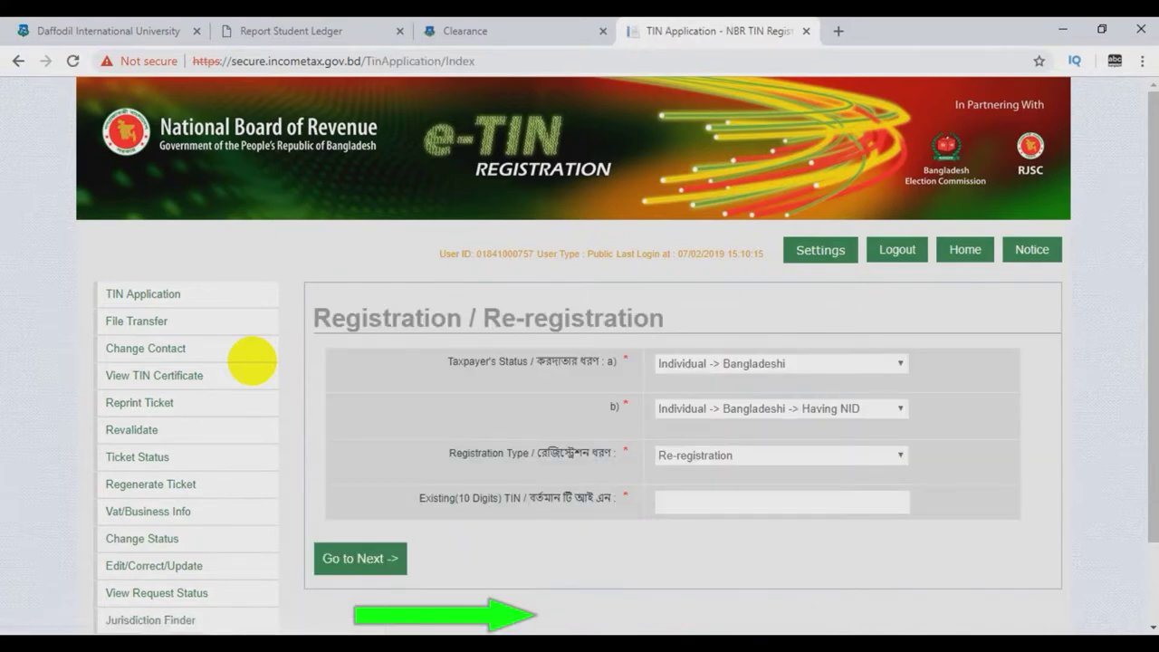
{"action": "key", "text": "alt+Down"}
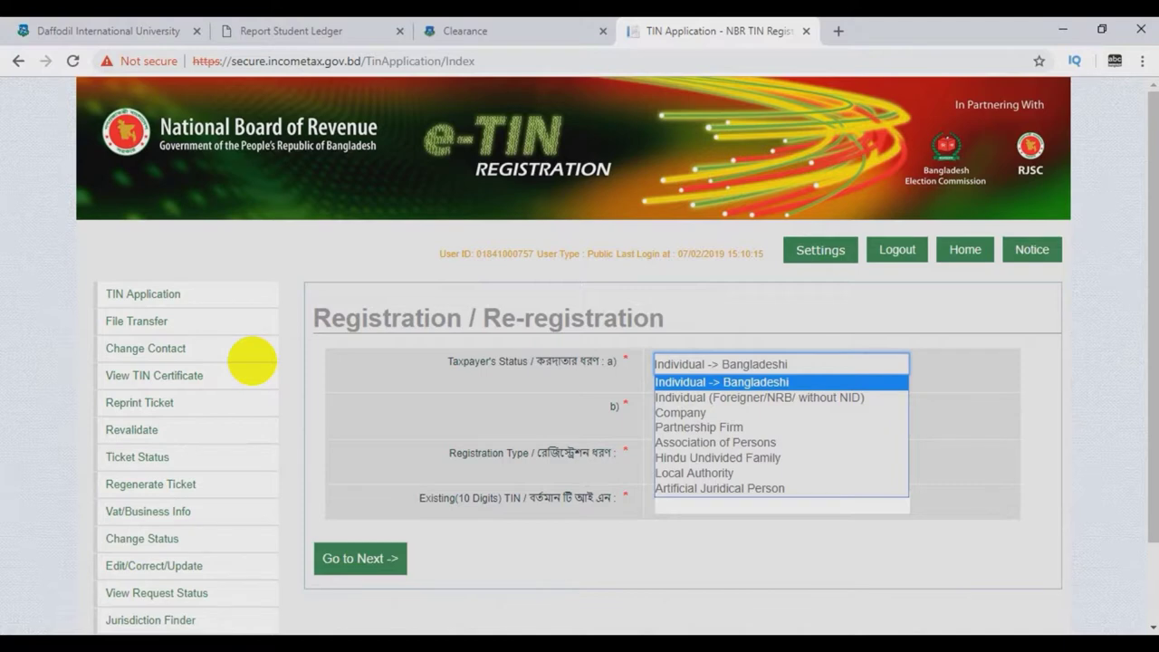
{"action": "key", "text": "Return"}
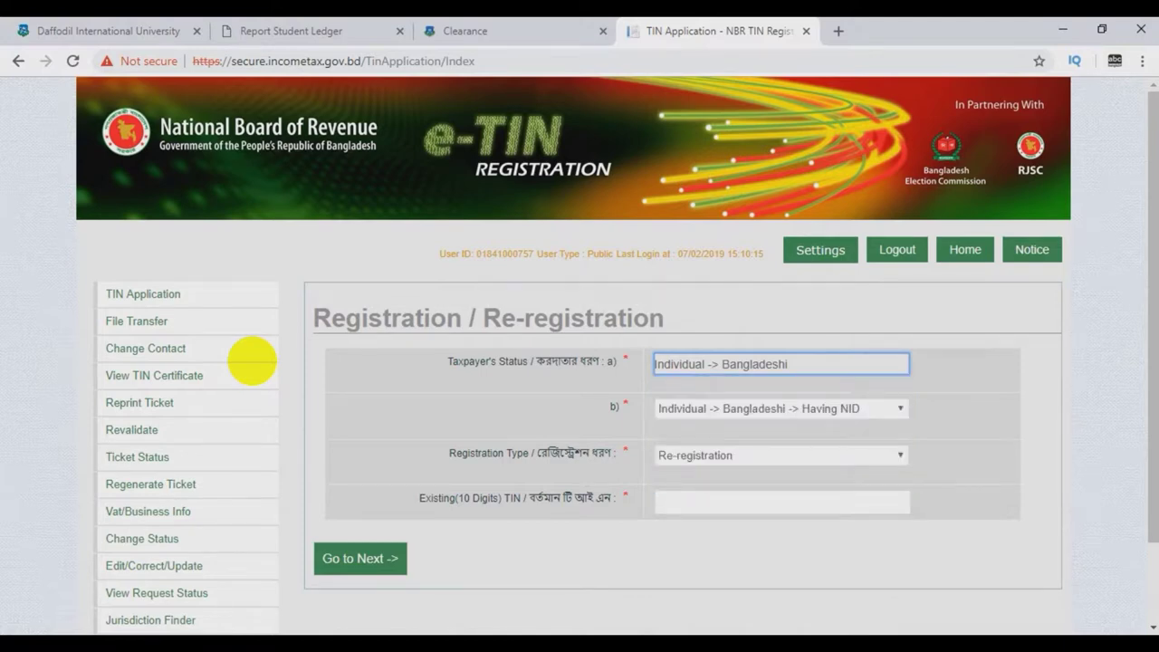
{"action": "key", "text": "Tab"}
{"action": "key", "text": "alt+Down"}
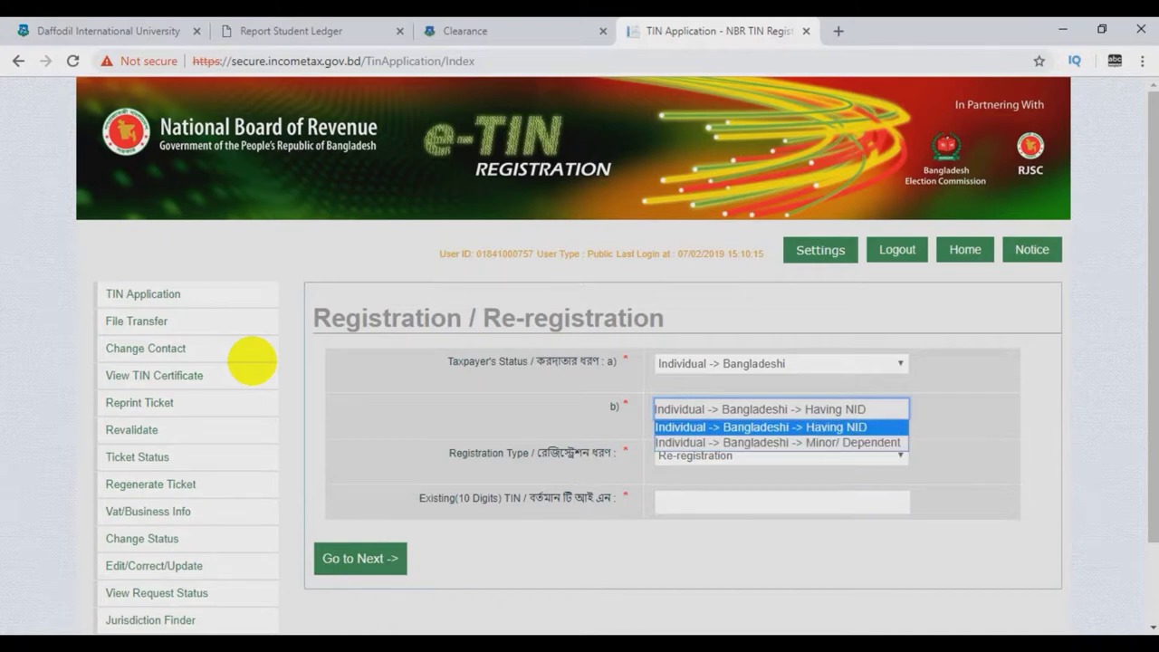
{"action": "key", "text": "Return"}
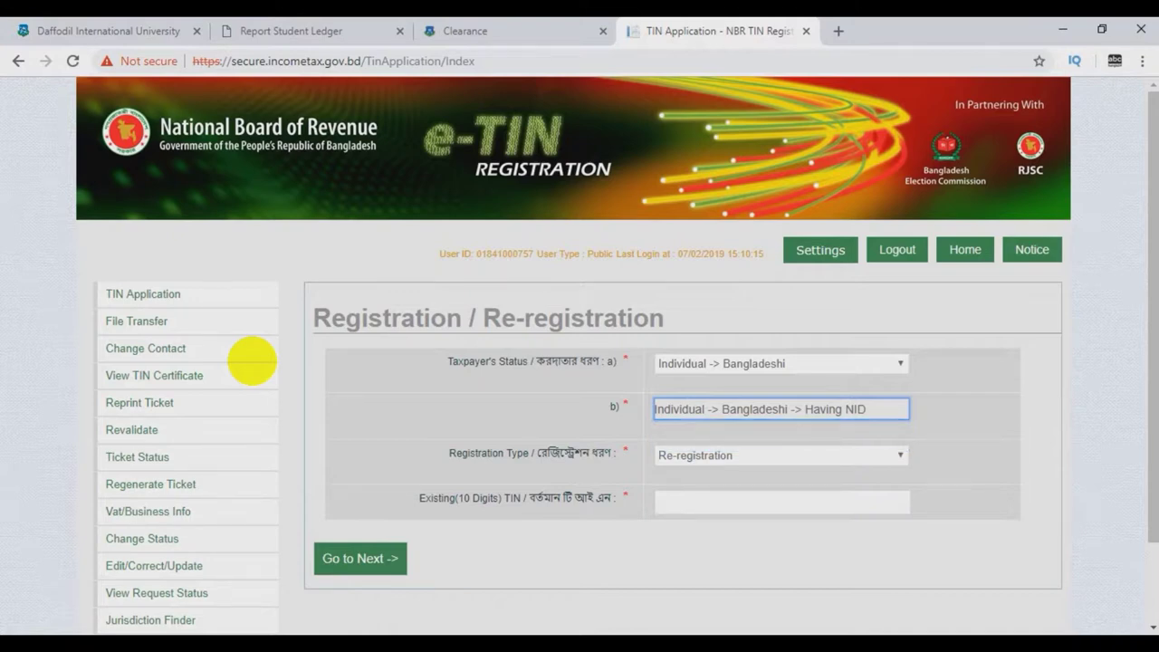
{"action": "key", "text": "Tab"}
{"action": "key", "text": "alt+Down"}
{"action": "key", "text": "Down"}
{"action": "key", "text": "Return"}
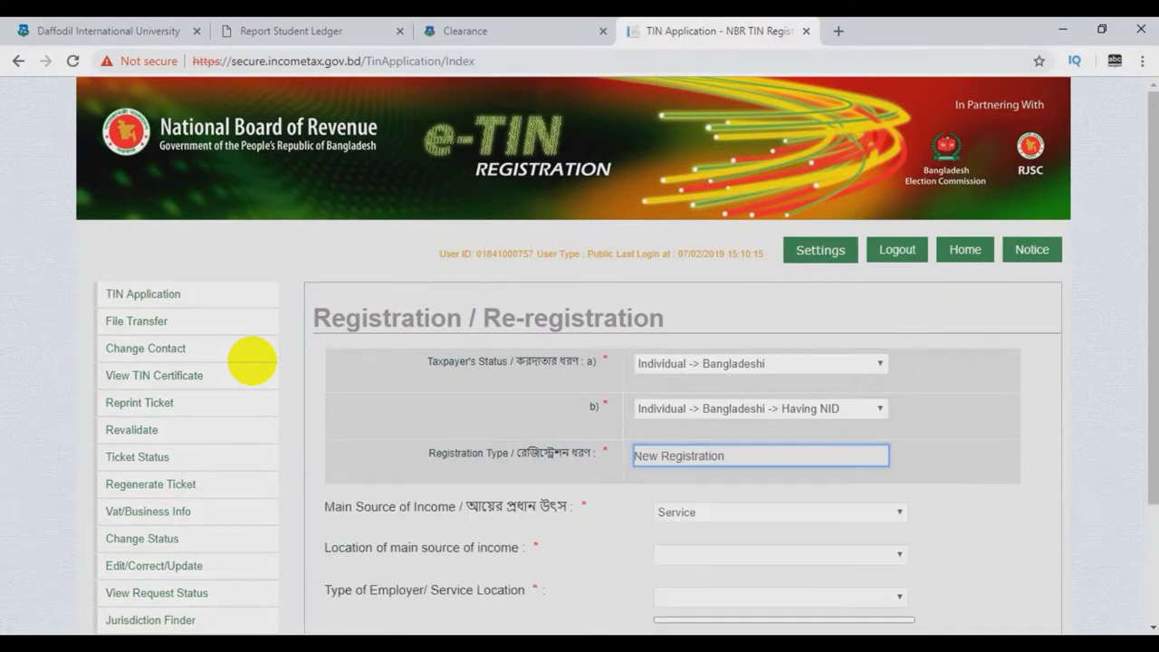
Set the main income source to Service and its location to Dhaka.
{"action": "scroll", "coordinate": [252, 361], "scroll_direction": "down", "scroll_amount": 1}
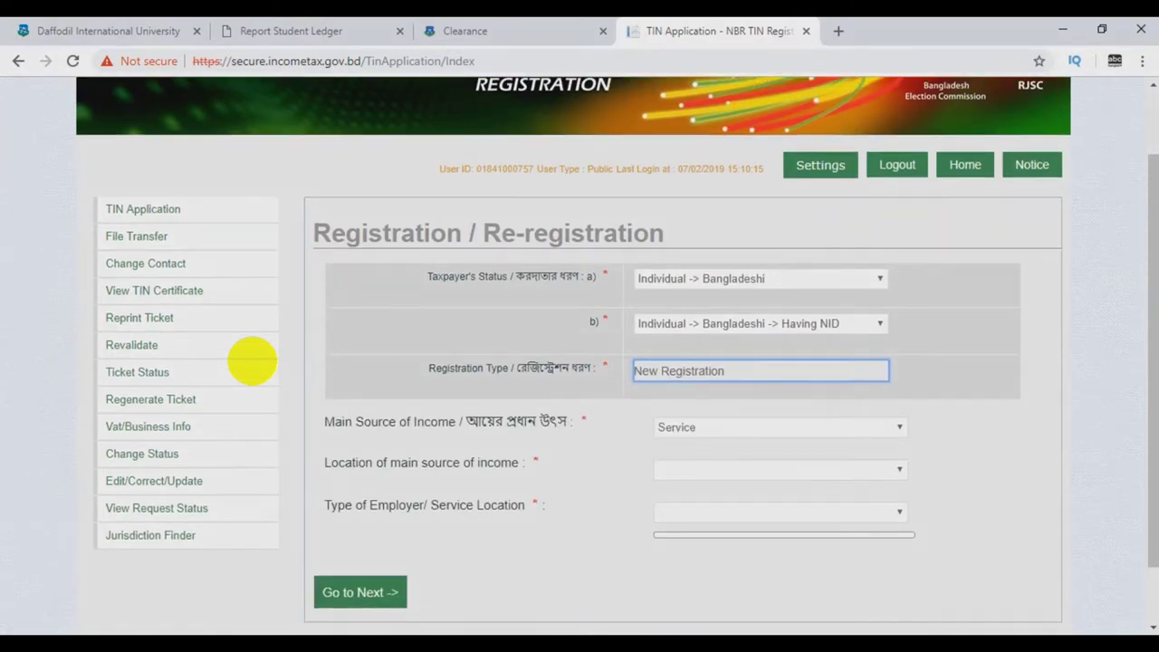
{"action": "key", "text": "Tab"}
{"action": "key", "text": "alt+Down"}
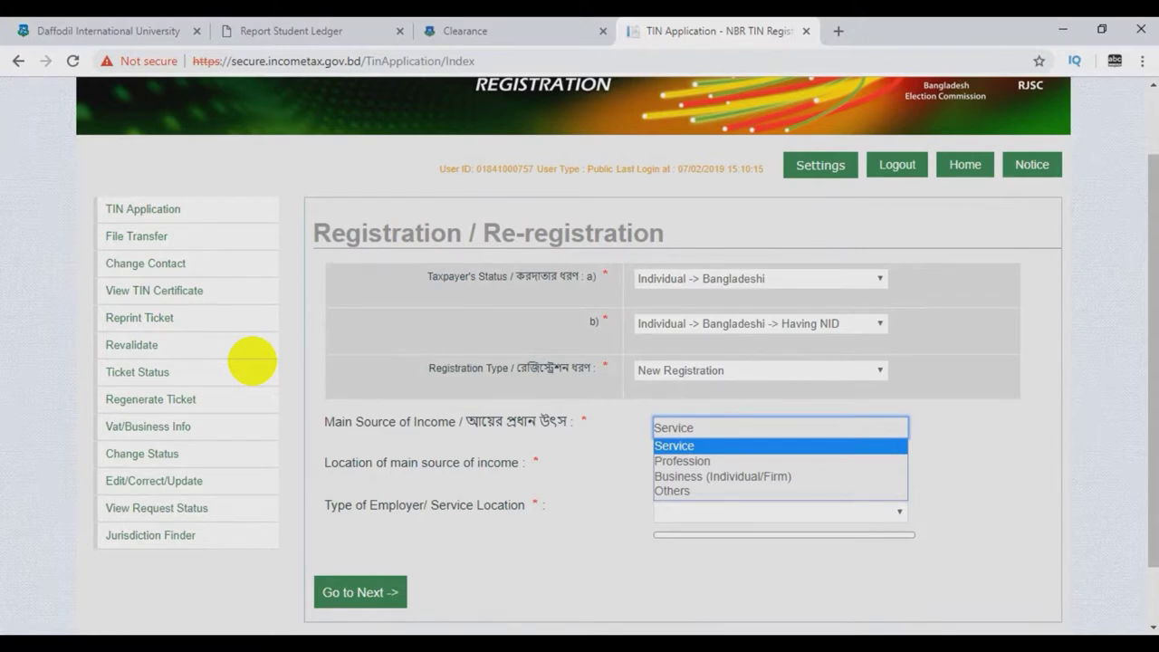
{"action": "key", "text": "Return"}
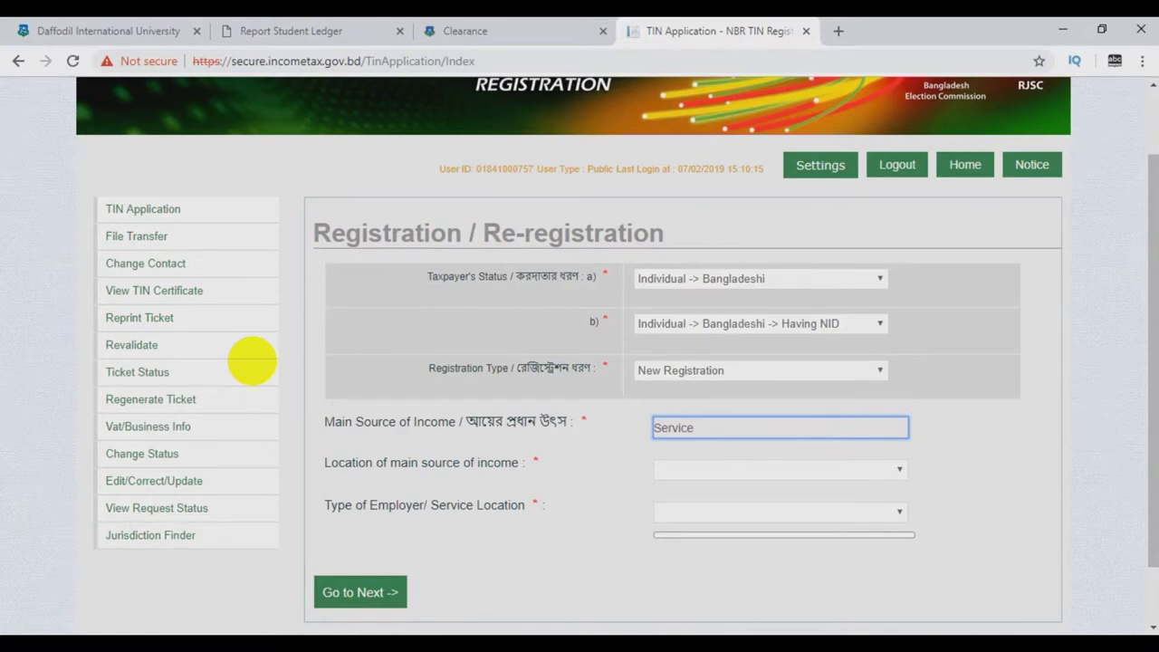
{"action": "key", "text": "Tab"}
{"action": "key", "text": "alt+Down"}
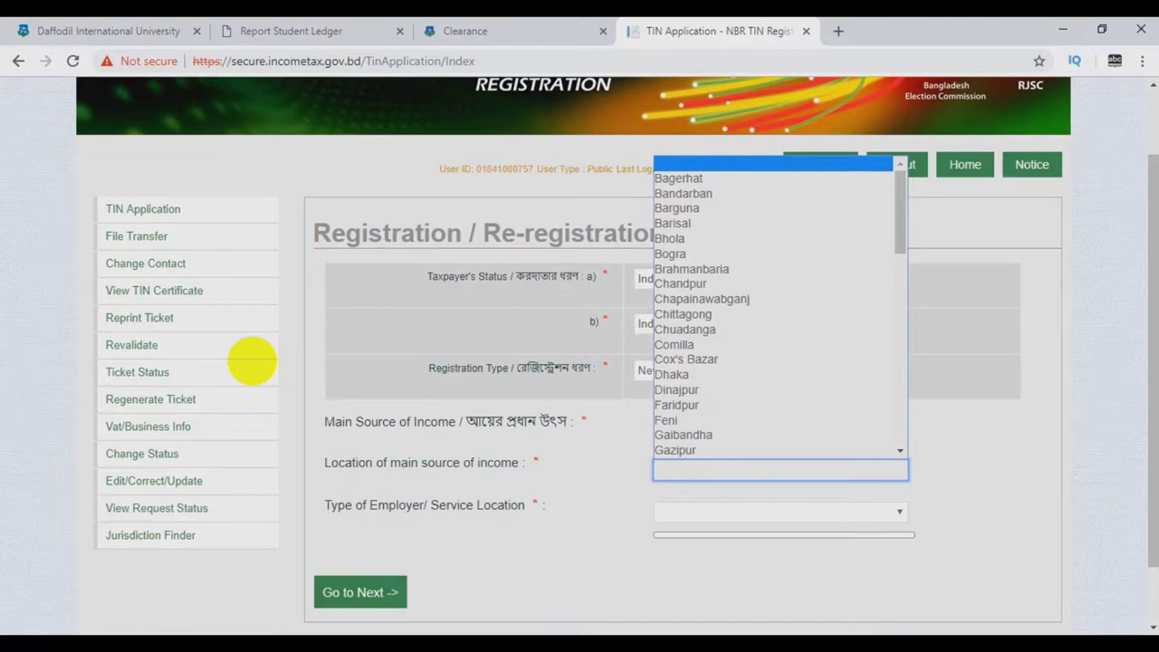
{"action": "key", "text": "d"}
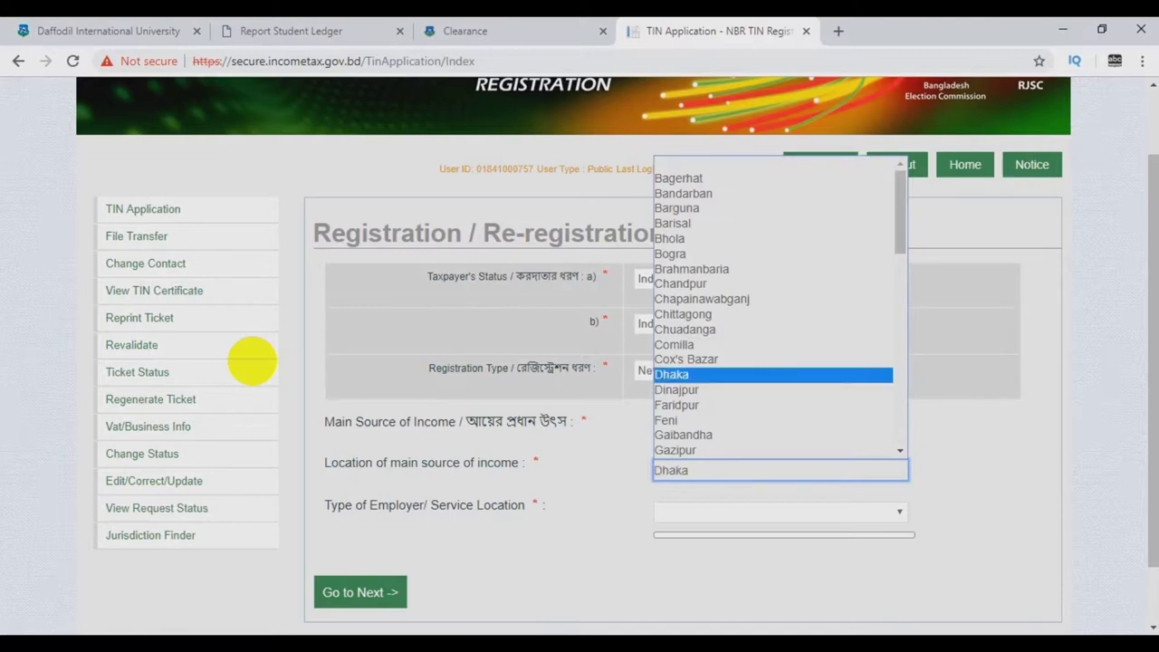
{"action": "key", "text": "Return"}
{"action": "scroll", "coordinate": [252, 360], "scroll_direction": "down", "scroll_amount": 1}
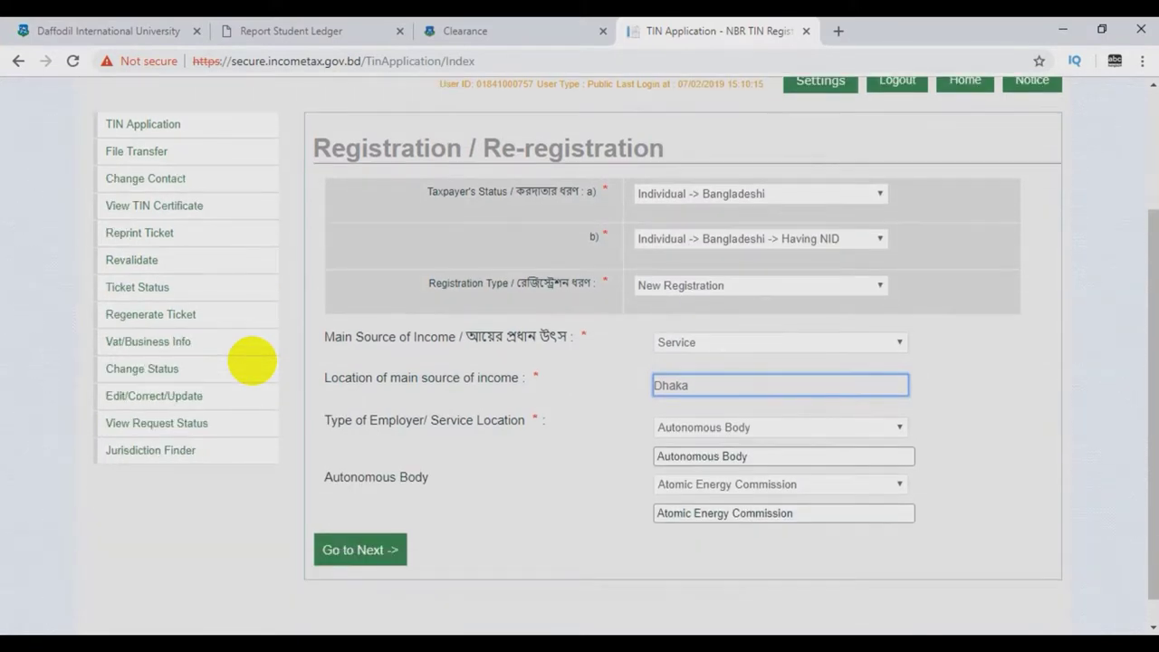
Choose Private Organization/Private Ltd. Company/Public Ltd. Company as the employer type.
{"action": "key", "text": "Tab"}
{"action": "key", "text": "alt+Down"}
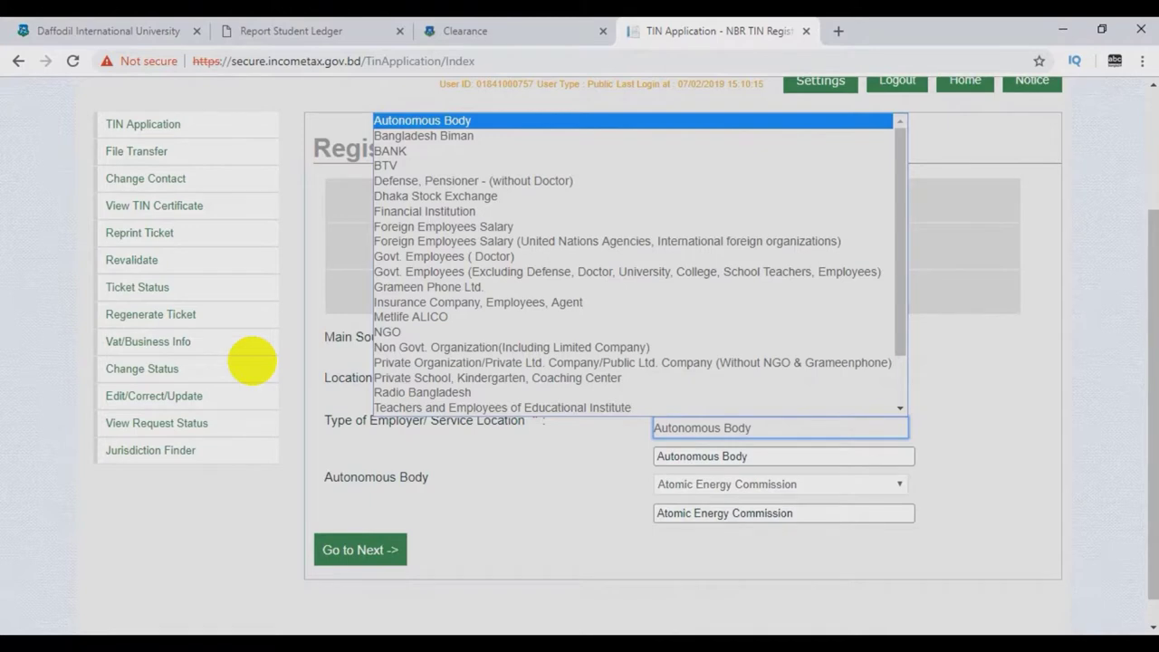
{"action": "key", "text": "d"}
{"action": "key", "text": "d"}
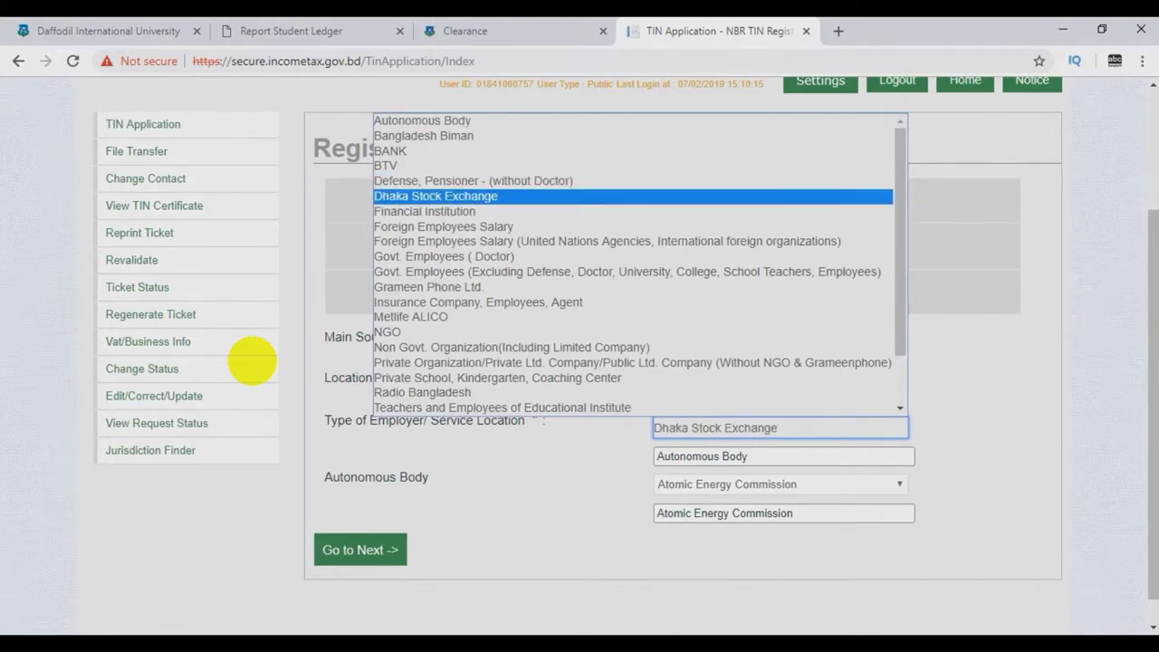
{"action": "key", "text": "p"}
{"action": "key", "text": "p"}
{"action": "key", "text": "p"}
{"action": "key", "text": "Down"}
{"action": "key", "text": "Down"}
{"action": "key", "text": "Down"}
{"action": "key", "text": "Up"}
{"action": "key", "text": "Up"}
{"action": "key", "text": "Up"}
{"action": "key", "text": "Up"}
{"action": "key", "text": "Up"}
{"action": "key", "text": "Up"}
{"action": "key", "text": "Up"}
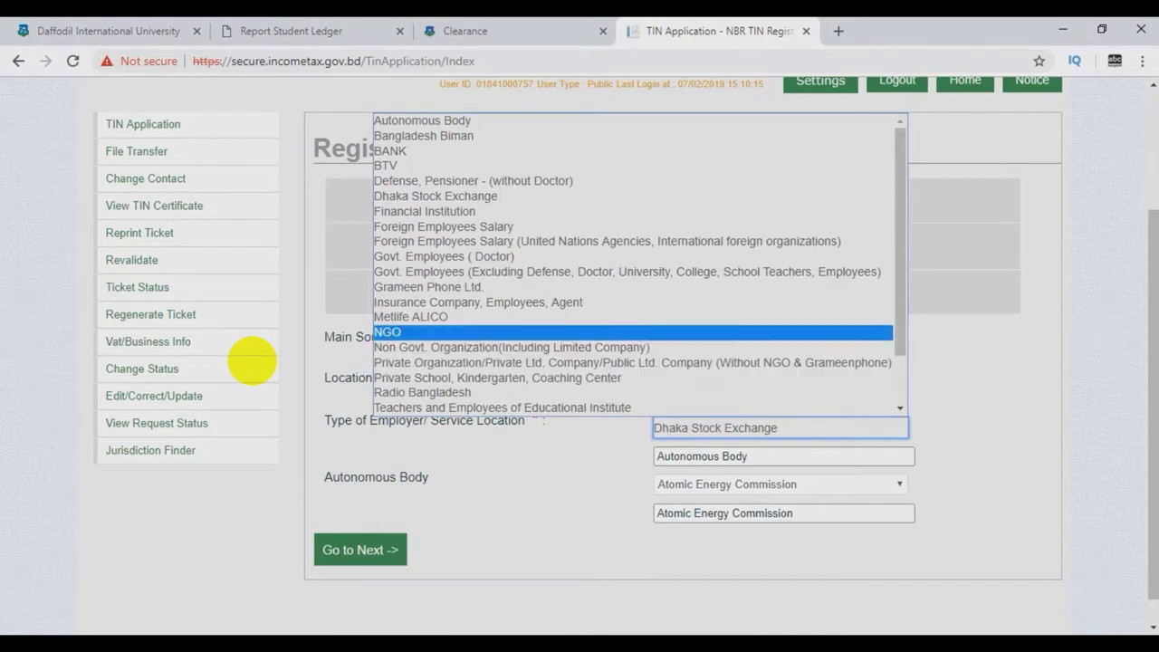
{"action": "key", "text": "Up"}
{"action": "key", "text": "Up"}
{"action": "key", "text": "Up"}
{"action": "key", "text": "Up"}
{"action": "key", "text": "Up"}
{"action": "key", "text": "Up"}
{"action": "key", "text": "Up"}
{"action": "key", "text": "Up"}
{"action": "key", "text": "Up"}
{"action": "key", "text": "Up"}
{"action": "key", "text": "Up"}
{"action": "key", "text": "Down"}
{"action": "key", "text": "Down"}
{"action": "key", "text": "Down"}
{"action": "key", "text": "Down"}
{"action": "key", "text": "Down"}
{"action": "key", "text": "Down"}
{"action": "key", "text": "Down"}
{"action": "key", "text": "Down"}
{"action": "key", "text": "Down"}
{"action": "key", "text": "Down"}
{"action": "key", "text": "Down"}
{"action": "key", "text": "Down"}
{"action": "key", "text": "Down"}
{"action": "key", "text": "Down"}
{"action": "key", "text": "Down"}
{"action": "key", "text": "Down"}
{"action": "key", "text": "Down"}
{"action": "key", "text": "Down"}
{"action": "key", "text": "Down"}
{"action": "key", "text": "Down"}
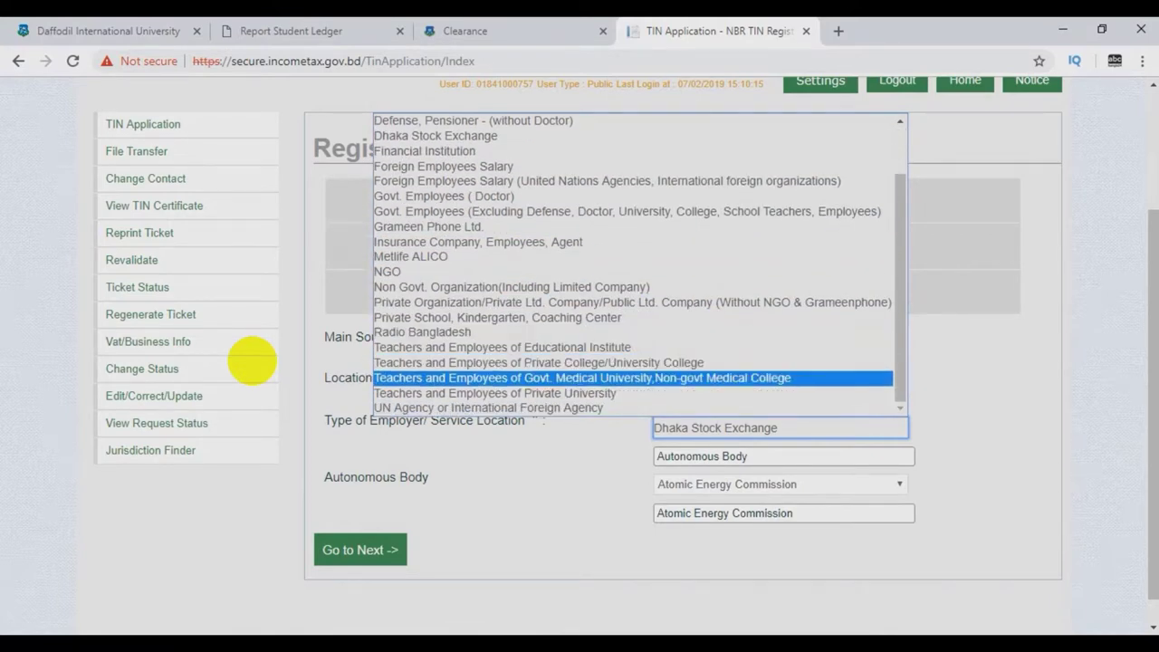
{"action": "key", "text": "Down"}
{"action": "key", "text": "Down"}
{"action": "key", "text": "Up"}
{"action": "key", "text": "Up"}
{"action": "key", "text": "Up"}
{"action": "key", "text": "Up"}
{"action": "key", "text": "Up"}
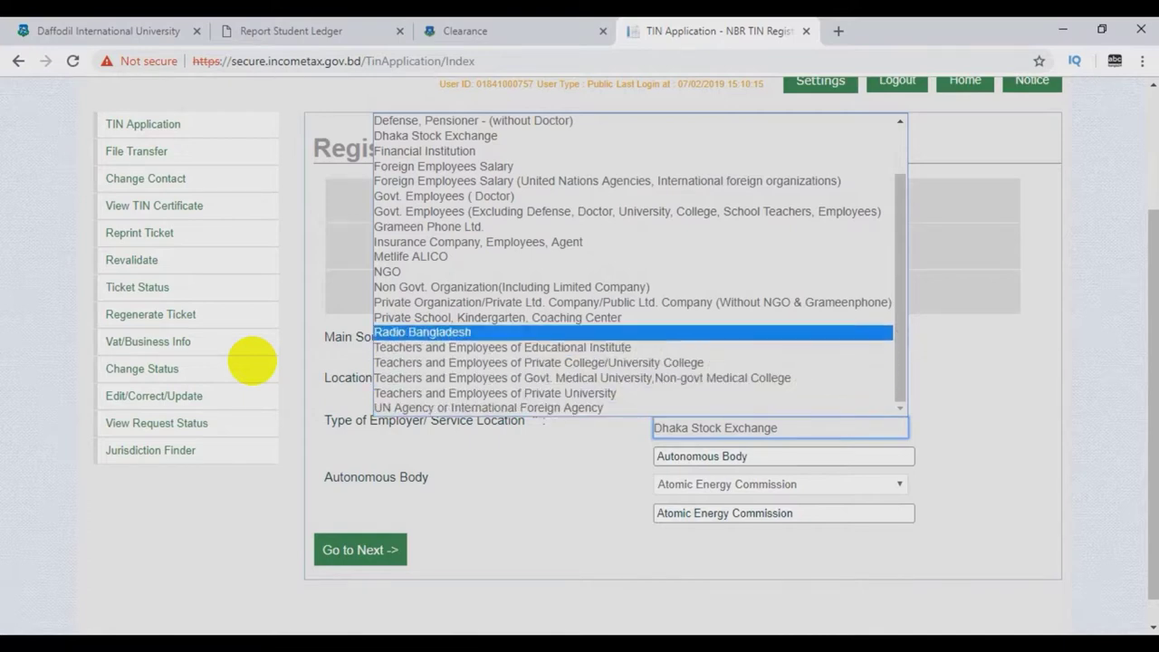
{"action": "key", "text": "Up"}
{"action": "key", "text": "Up"}
{"action": "key", "text": "Up"}
{"action": "key", "text": "Down"}
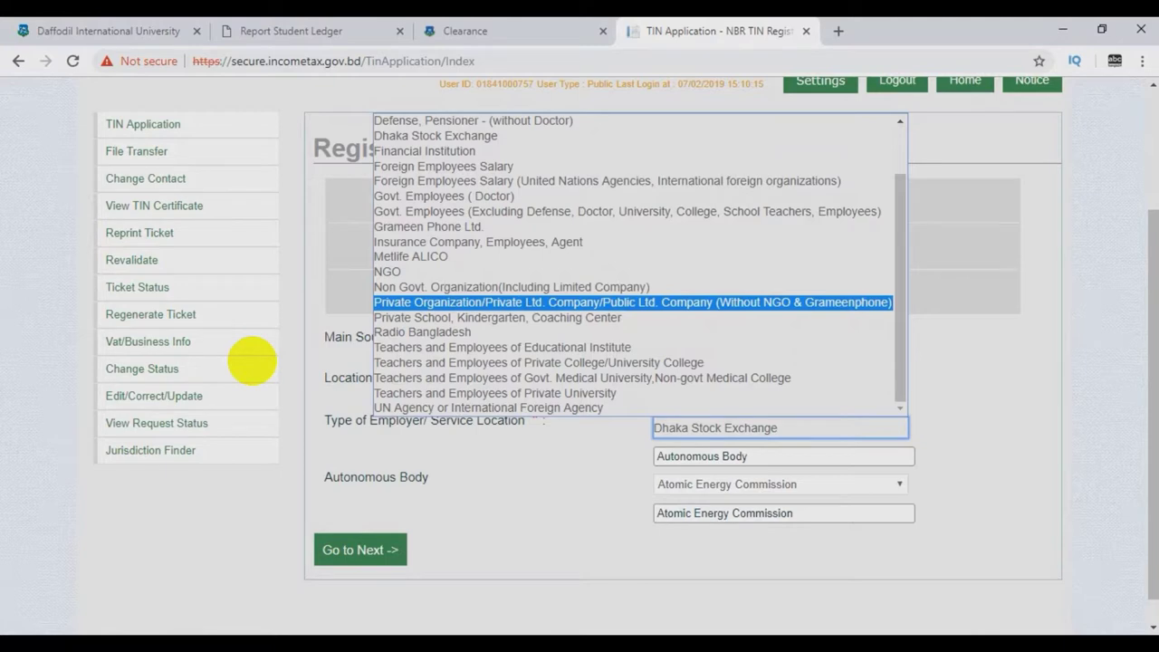
{"action": "key", "text": "Down"}
{"action": "key", "text": "Down"}
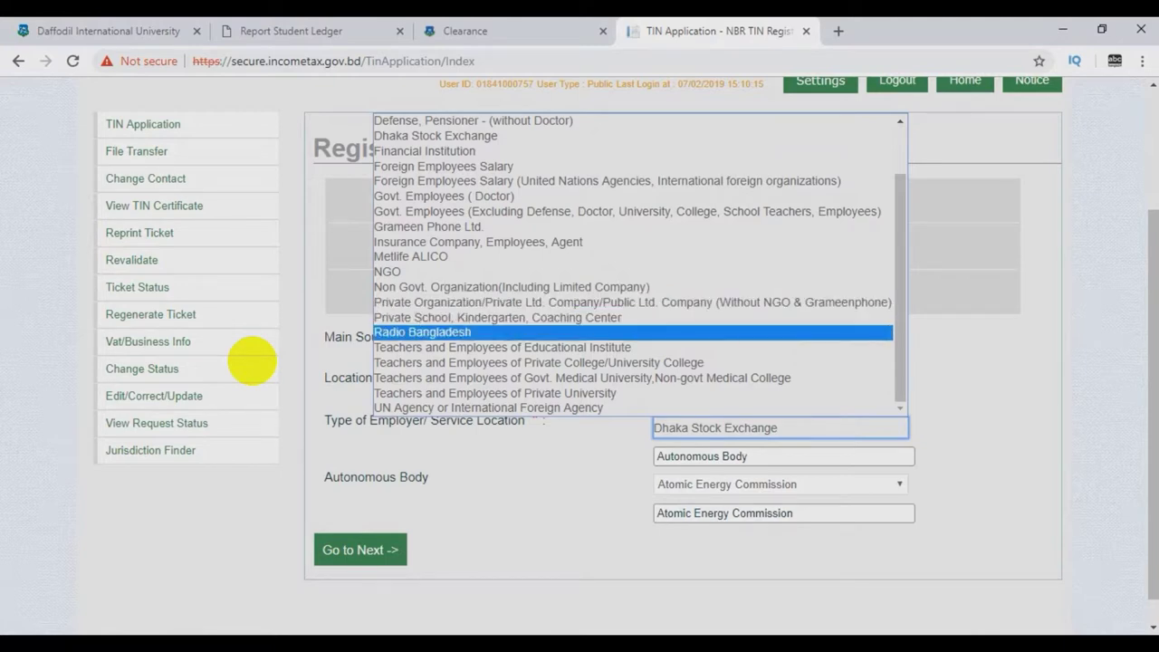
{"action": "key", "text": "Up"}
{"action": "key", "text": "Up"}
{"action": "key", "text": "Up"}
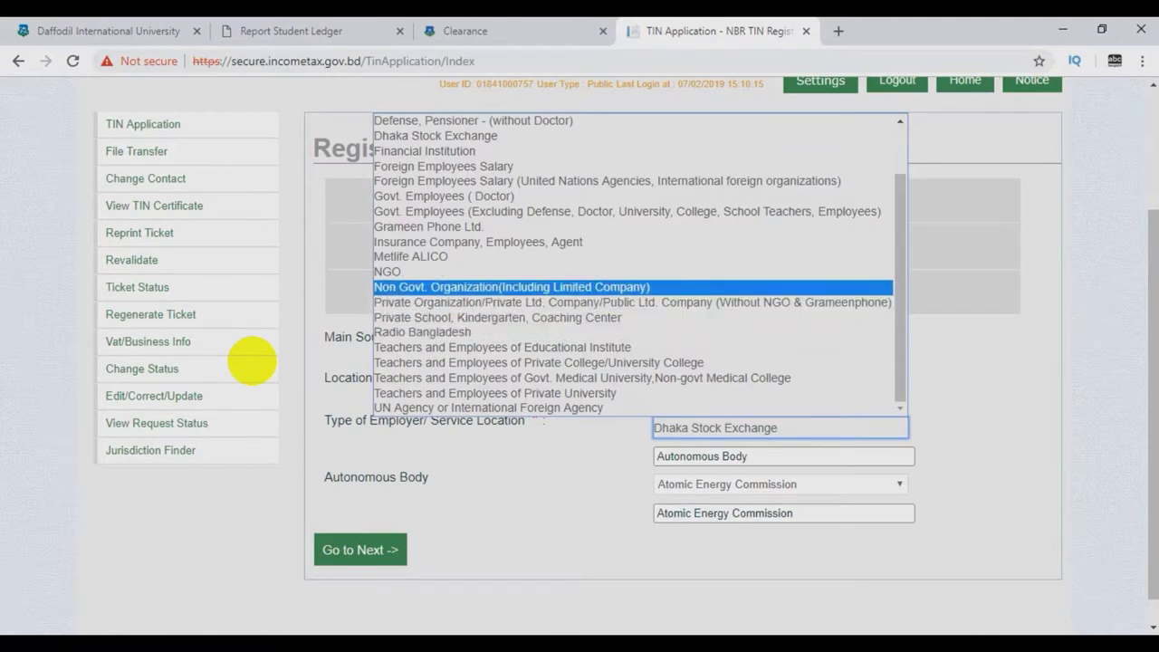
{"action": "key", "text": "Down"}
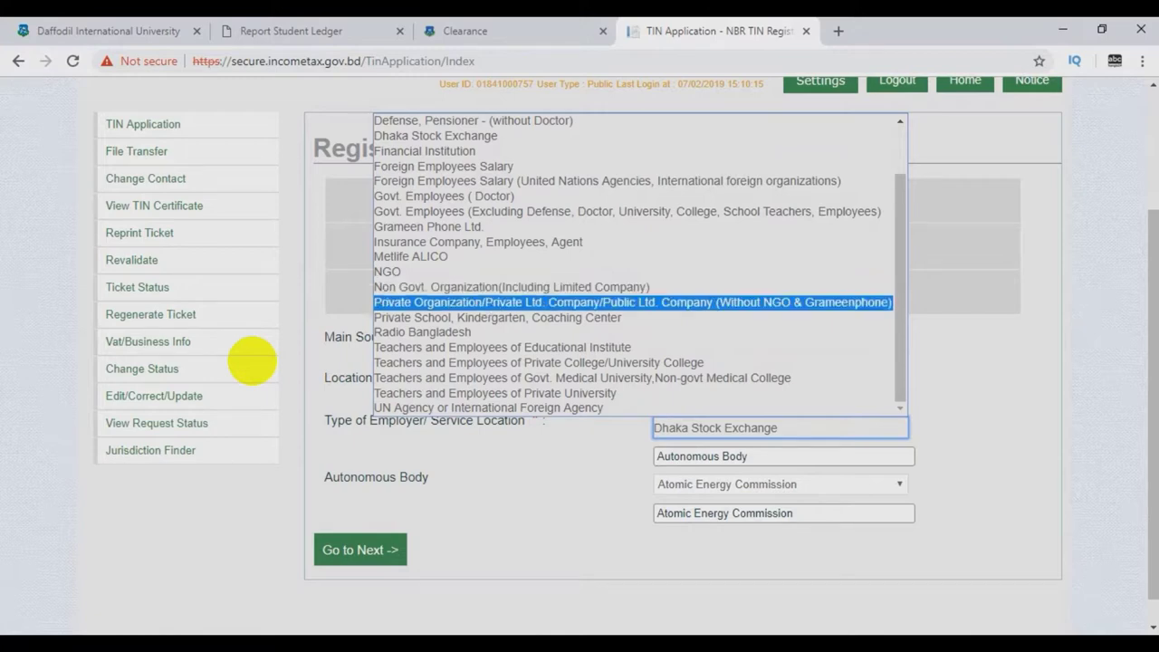
{"action": "key", "text": "Up"}
{"action": "key", "text": "Up"}
{"action": "key", "text": "Up"}
{"action": "key", "text": "Up"}
{"action": "key", "text": "Up"}
{"action": "key", "text": "Up"}
{"action": "key", "text": "Up"}
{"action": "key", "text": "Up"}
{"action": "key", "text": "Up"}
{"action": "key", "text": "Up"}
{"action": "key", "text": "Up"}
{"action": "key", "text": "Up"}
{"action": "key", "text": "Up"}
{"action": "key", "text": "Up"}
{"action": "key", "text": "Up"}
{"action": "key", "text": "Up"}
{"action": "key", "text": "Down"}
{"action": "key", "text": "Down"}
{"action": "key", "text": "Down"}
{"action": "key", "text": "Down"}
{"action": "key", "text": "Down"}
{"action": "key", "text": "Down"}
{"action": "key", "text": "Down"}
{"action": "key", "text": "Down"}
{"action": "key", "text": "Down"}
{"action": "key", "text": "Down"}
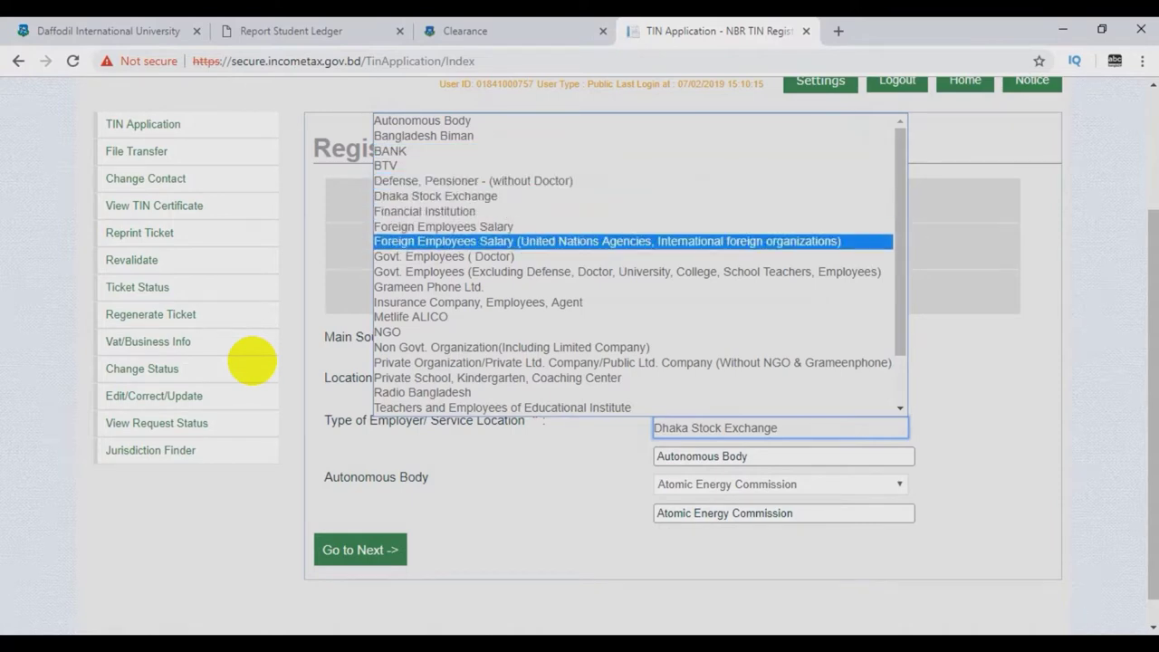
{"action": "key", "text": "Down"}
{"action": "key", "text": "Down"}
{"action": "key", "text": "Down"}
{"action": "key", "text": "Down"}
{"action": "key", "text": "Down"}
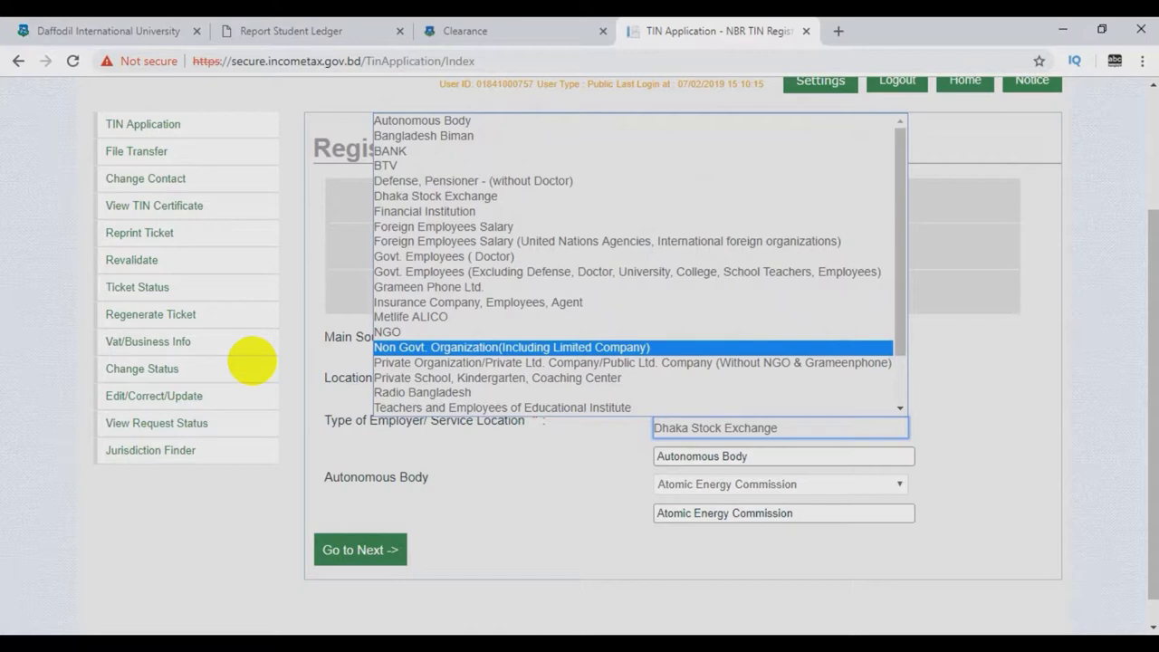
{"action": "key", "text": "Down"}
{"action": "key", "text": "Up"}
{"action": "key", "text": "Down"}
{"action": "key", "text": "Down"}
{"action": "key", "text": "Up"}
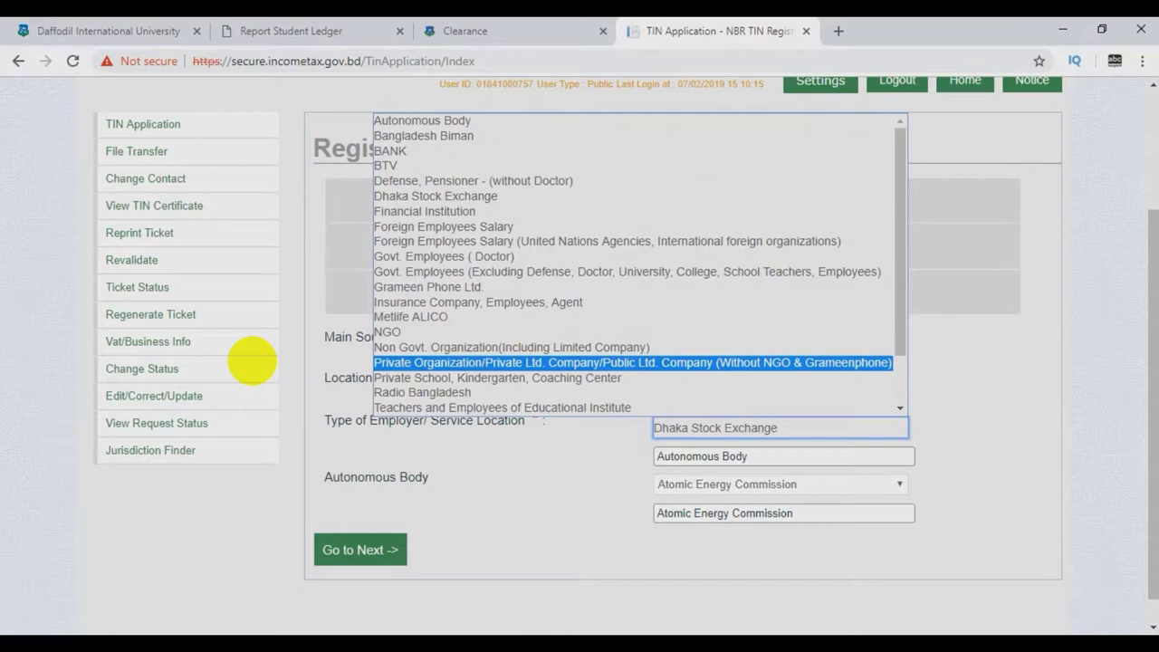
{"action": "key", "text": "Down"}
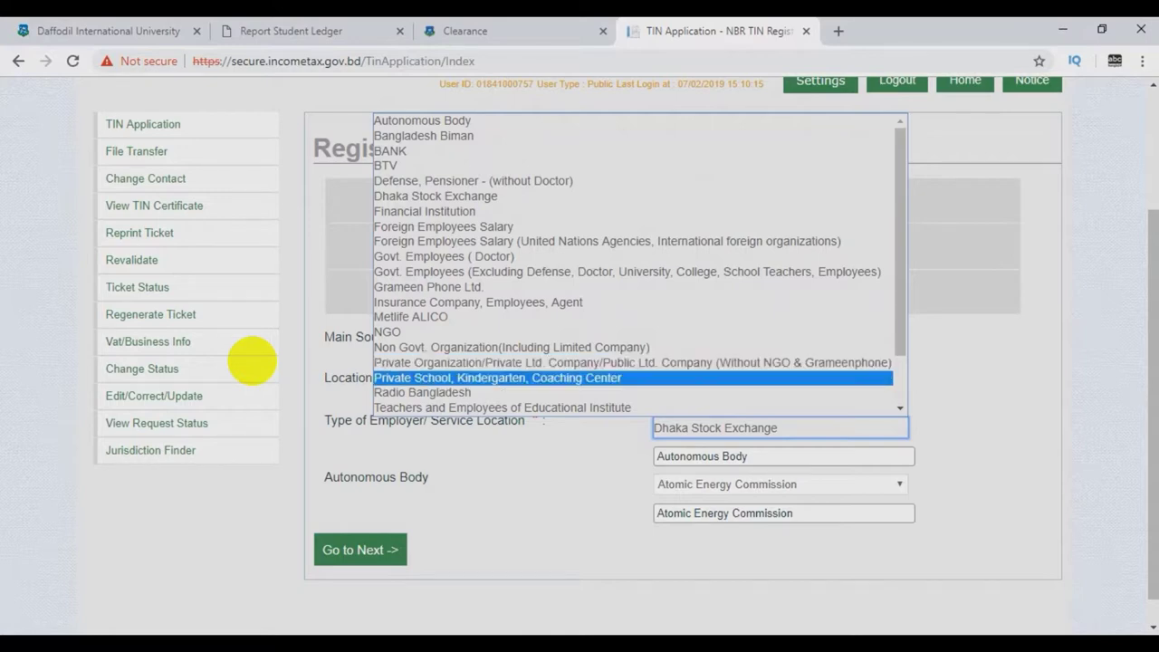
{"action": "key", "text": "Down"}
{"action": "key", "text": "Down"}
{"action": "key", "text": "Down"}
{"action": "key", "text": "Down"}
{"action": "key", "text": "Up"}
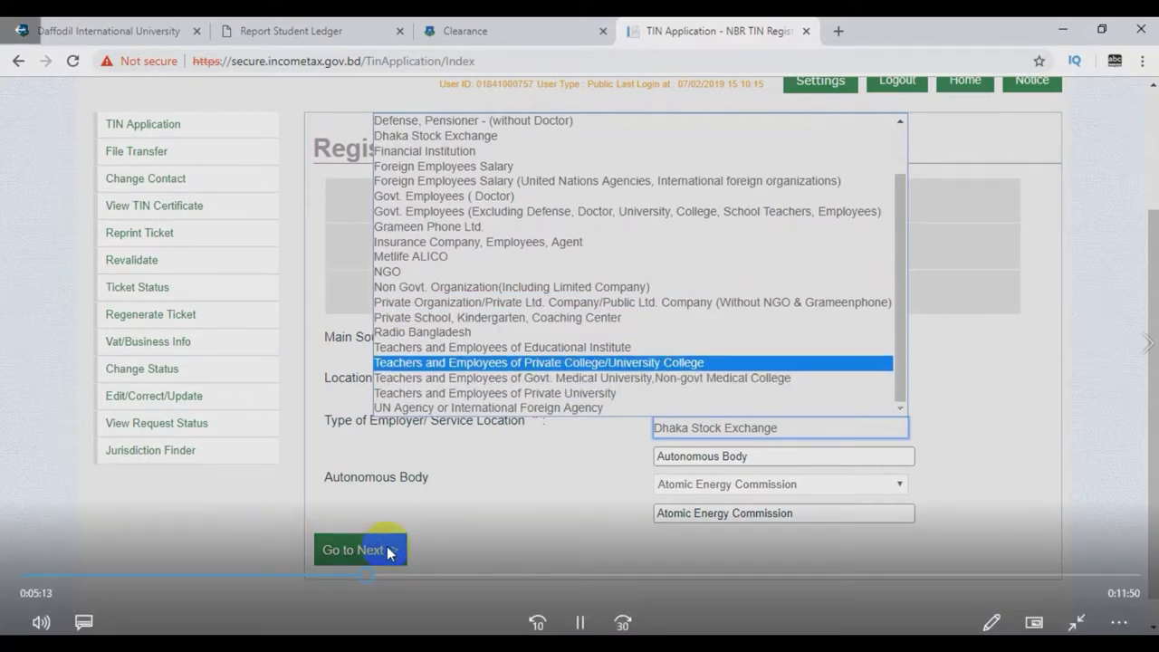
{"action": "key", "text": "Down"}
{"action": "key", "text": "Down"}
{"action": "key", "text": "Up"}
{"action": "key", "text": "Up"}
{"action": "key", "text": "Up"}
{"action": "key", "text": "Up"}
{"action": "key", "text": "Up"}
{"action": "key", "text": "Up"}
{"action": "key", "text": "Return"}
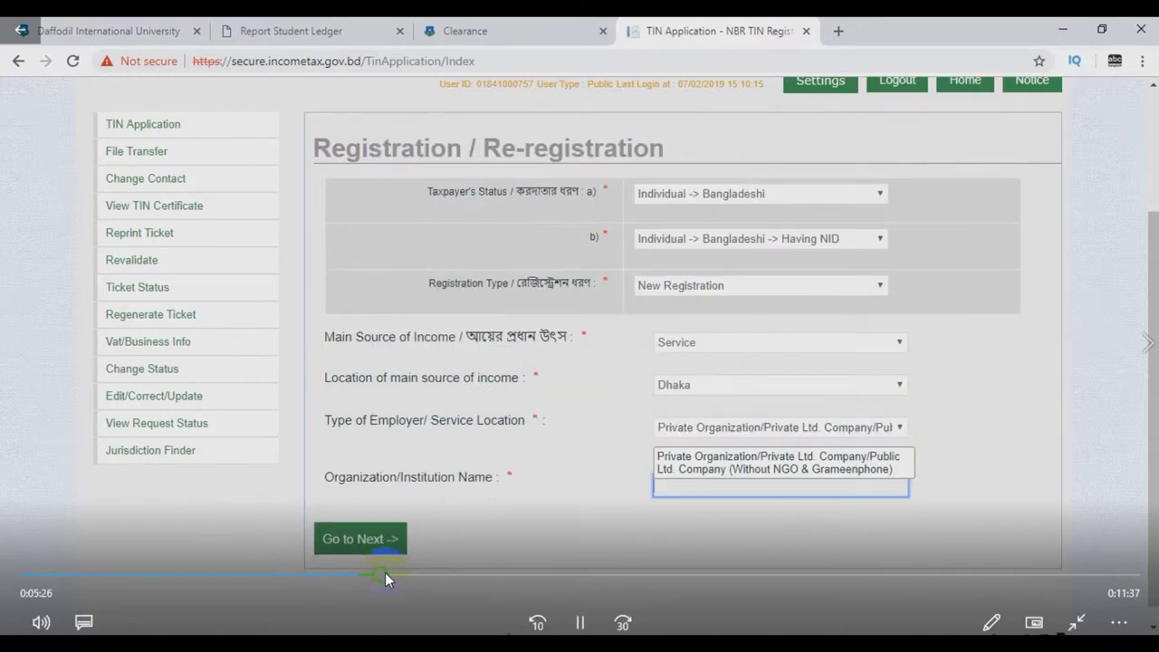
Enter 'Daffodi' as the Organization/Institution Name.
{"action": "type", "text": "Daffodi"}
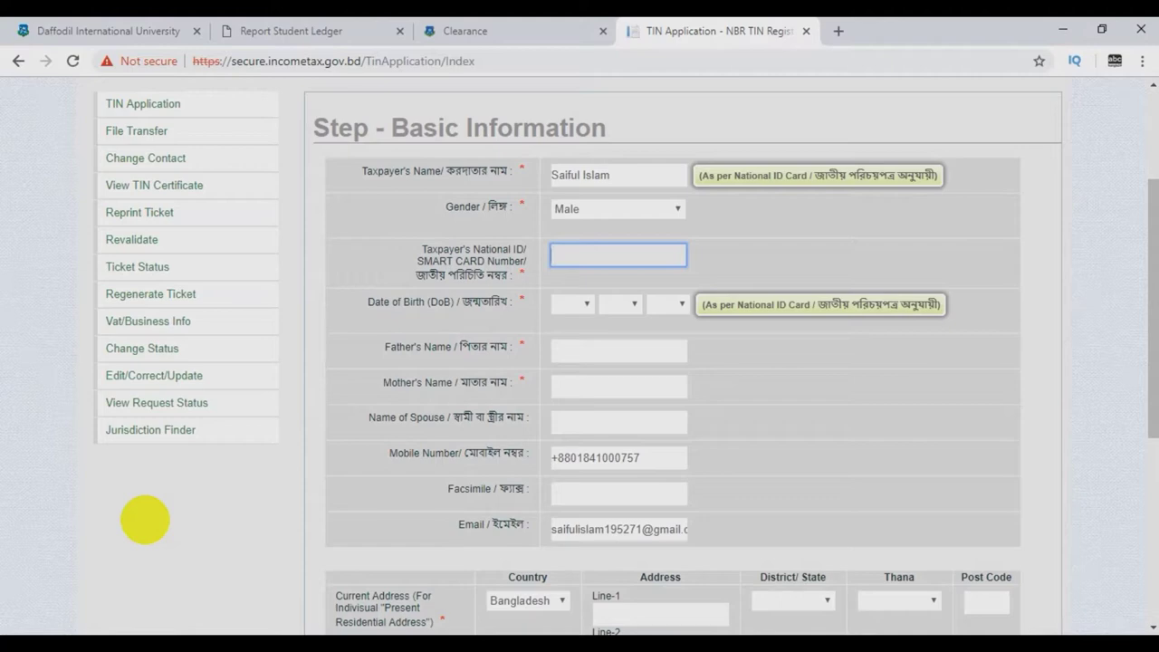
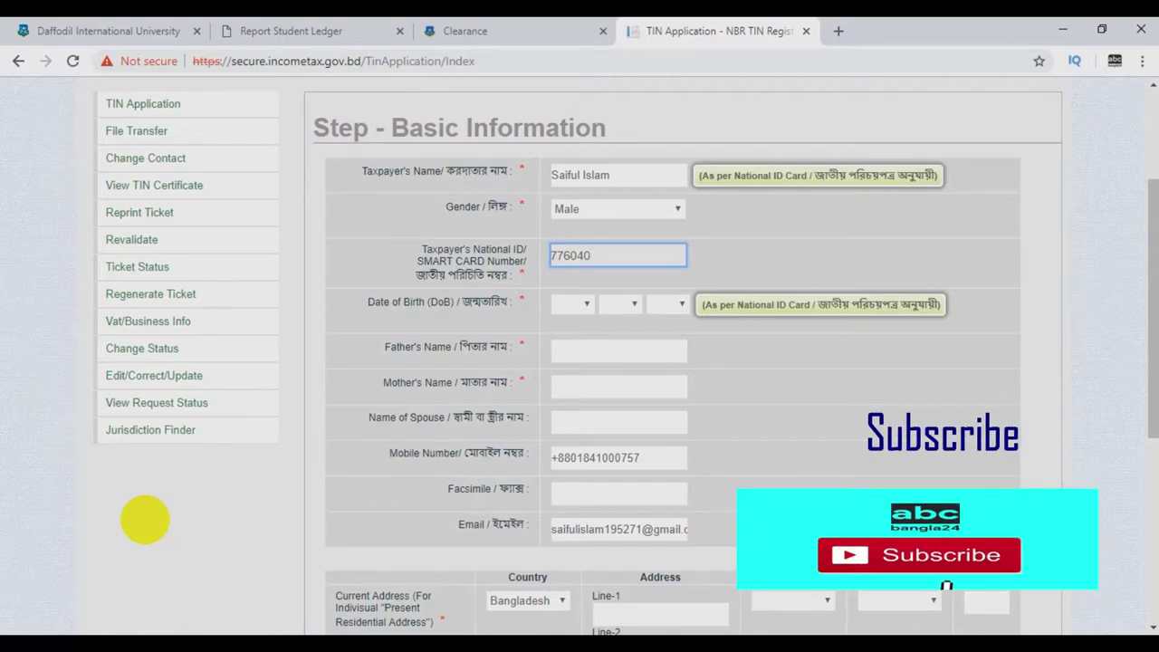
Enter the national ID number and select the date of birth in the DoB dropdowns.
{"action": "mouse_move", "coordinate": [478, 573]}
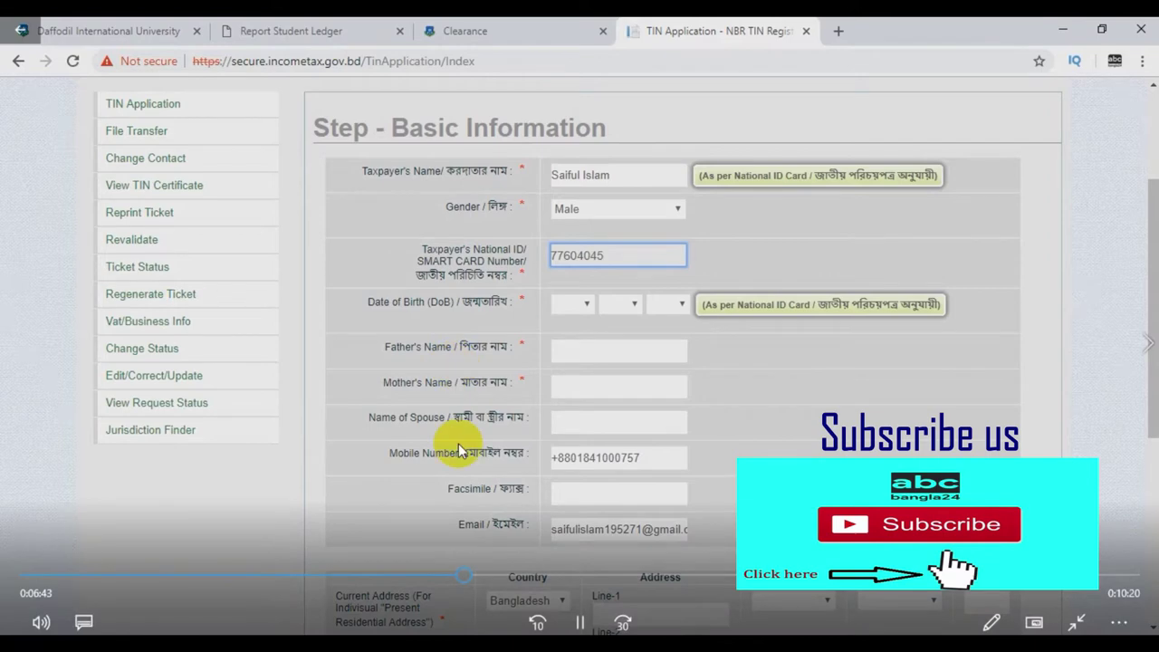
{"action": "left_click", "coordinate": [478, 573]}
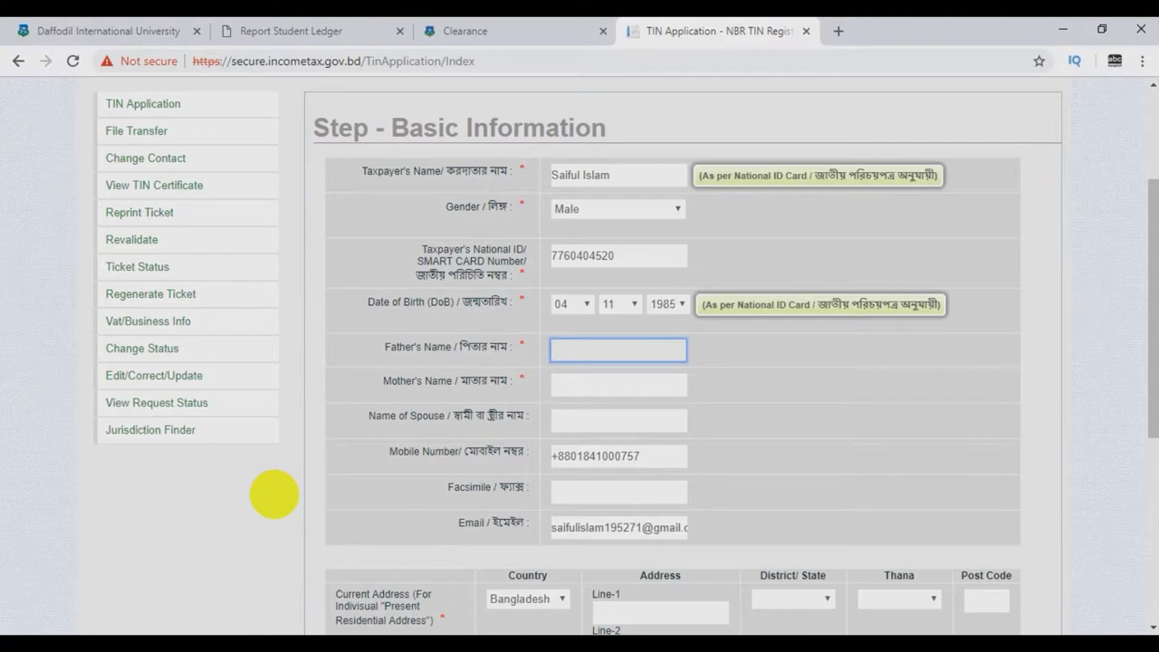
{"action": "left_click_drag", "start_coordinate": [510, 571], "coordinate": [532, 572]}
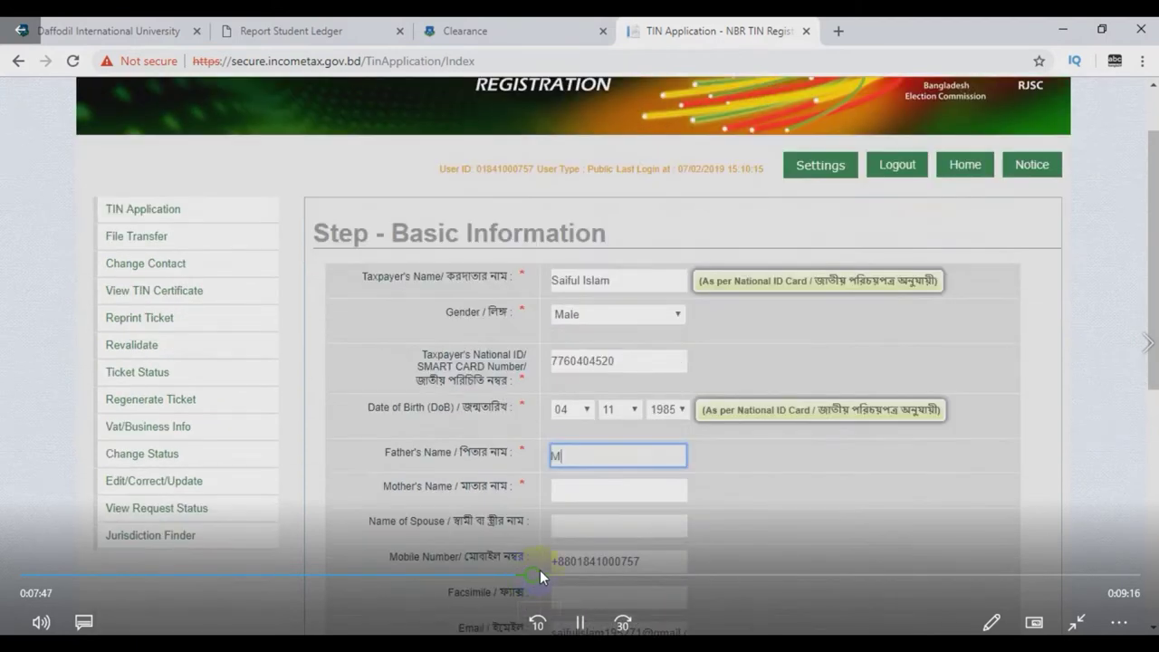
{"action": "left_click_drag", "start_coordinate": [544, 571], "coordinate": [560, 572]}
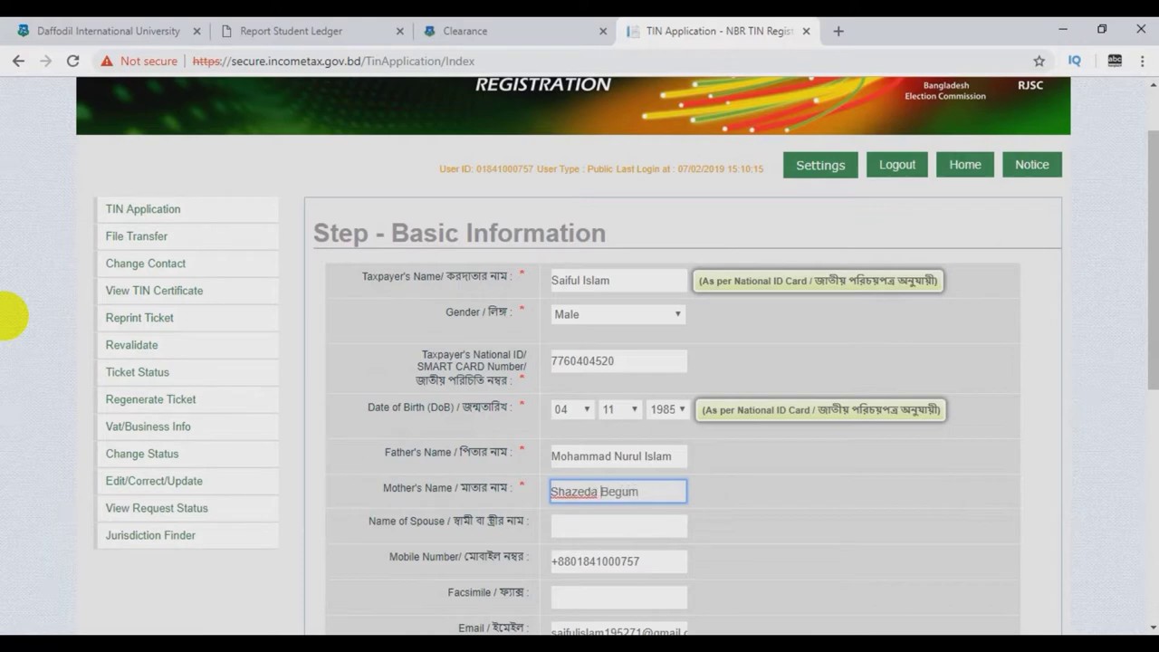
Choose the current address district and thana, and accept the autofilled post code suggestion.
{"action": "key", "text": "Tab"}
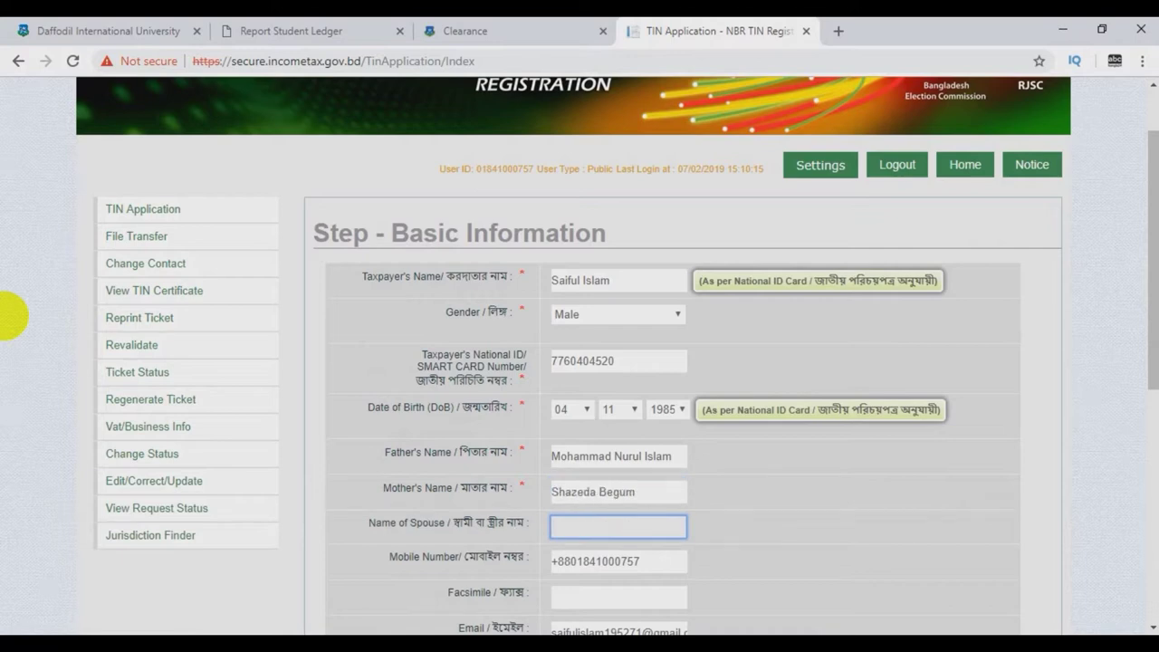
{"action": "mouse_move", "coordinate": [536, 554]}
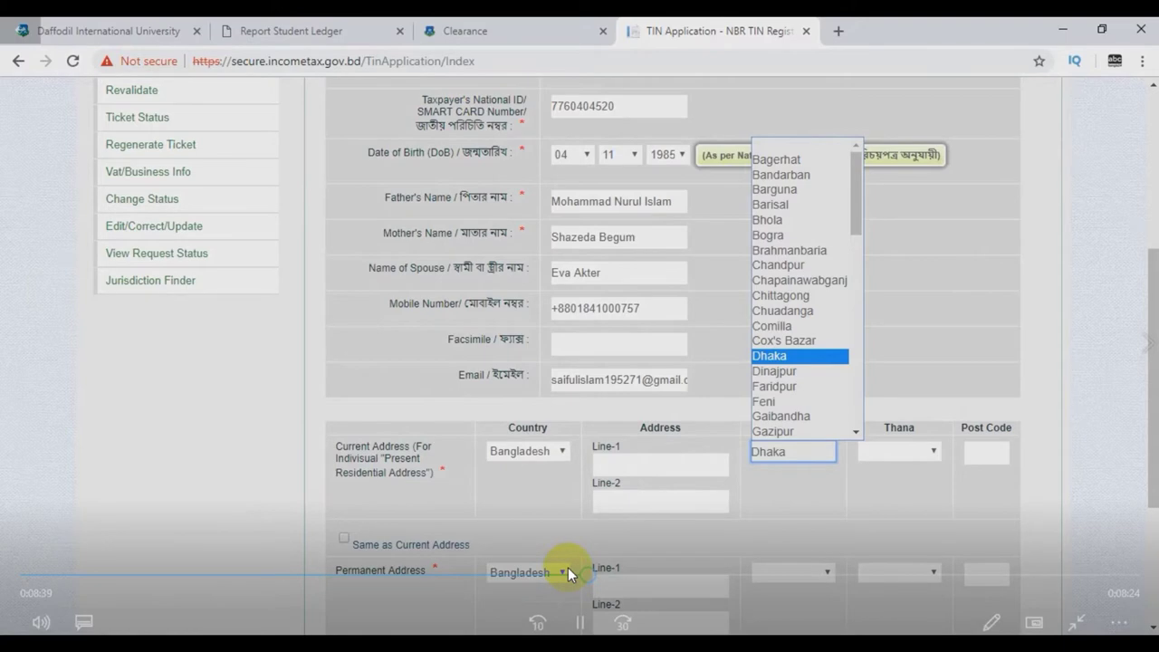
{"action": "left_click", "coordinate": [575, 575]}
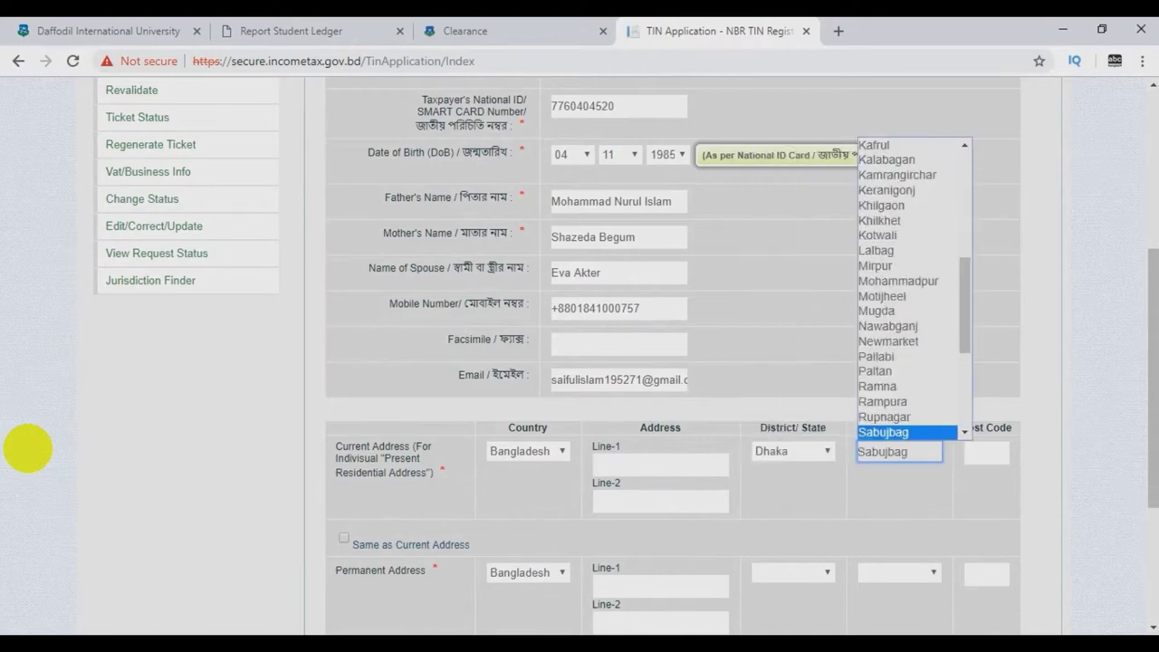
{"action": "key", "text": "Tab"}
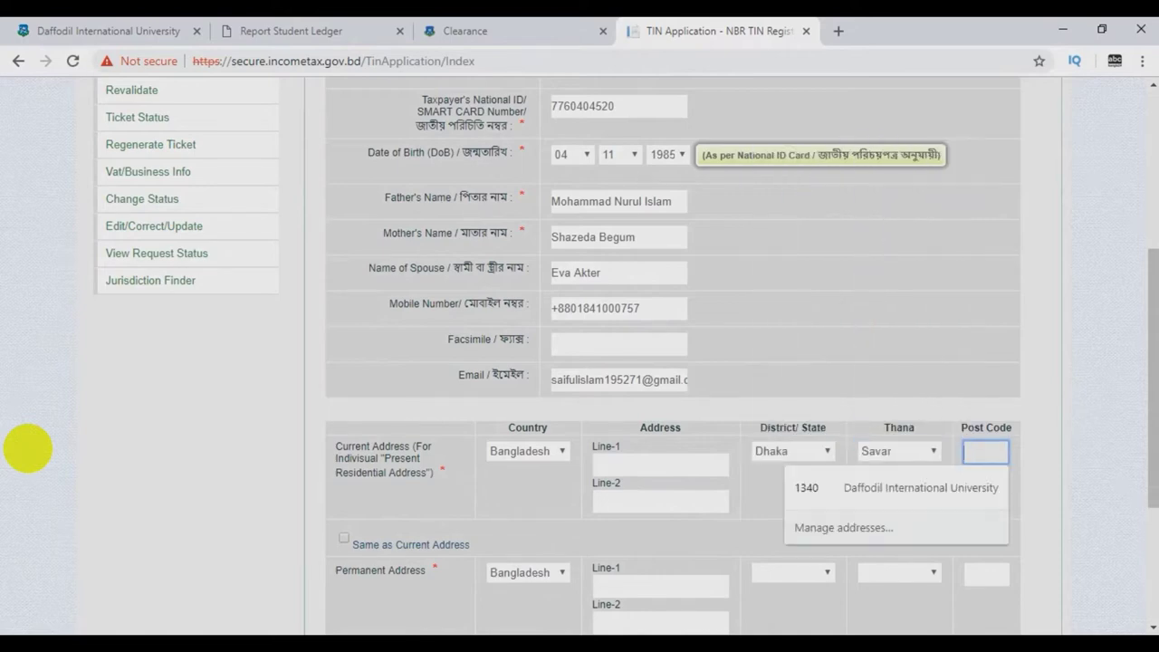
{"action": "type", "text": "1"}
{"action": "key", "text": "Down"}
{"action": "key", "text": "Return"}
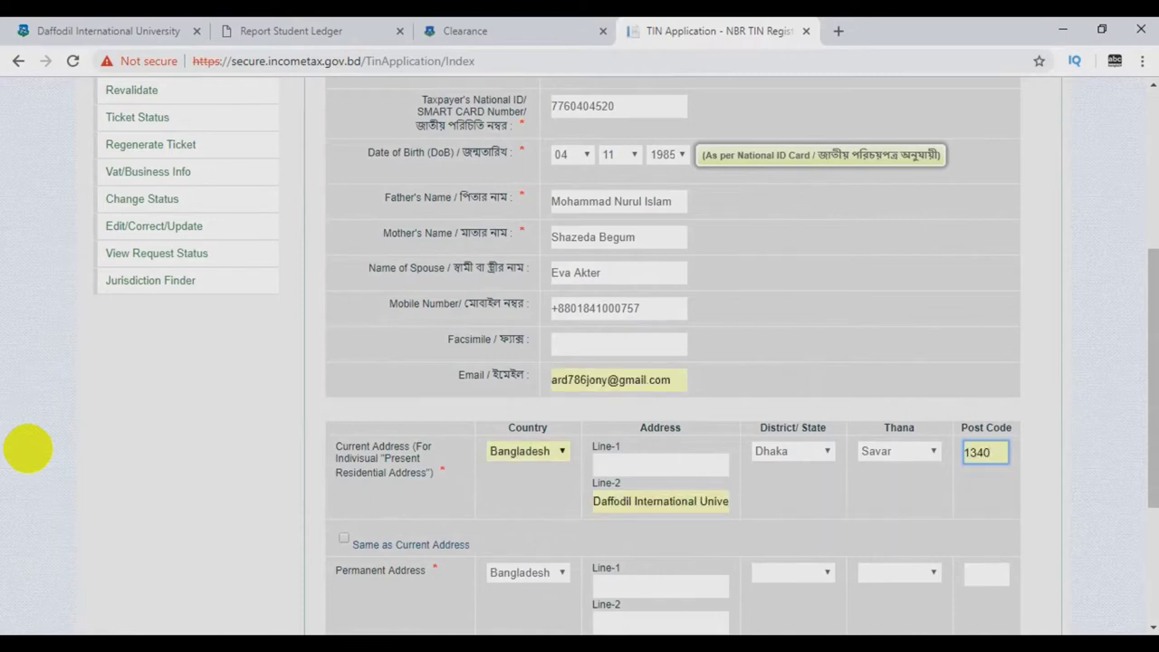
{"action": "scroll", "coordinate": [27, 448], "scroll_direction": "down", "scroll_amount": 1}
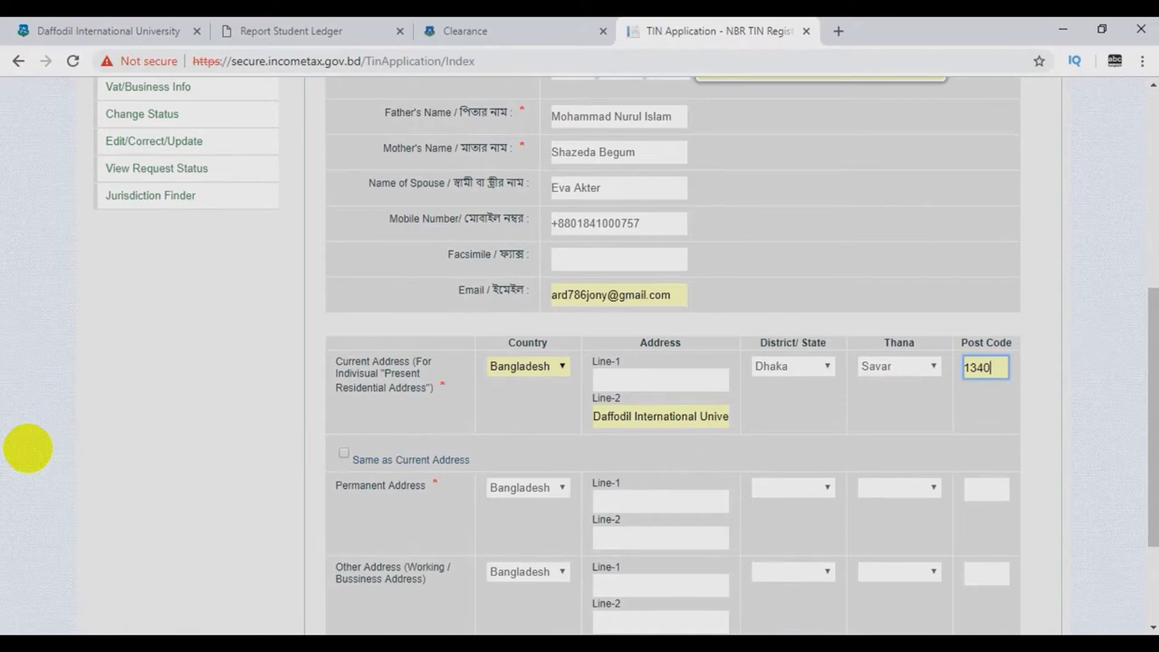
Fill in the current Address Line-1 with the campus address.
{"action": "key", "text": "Tab"}
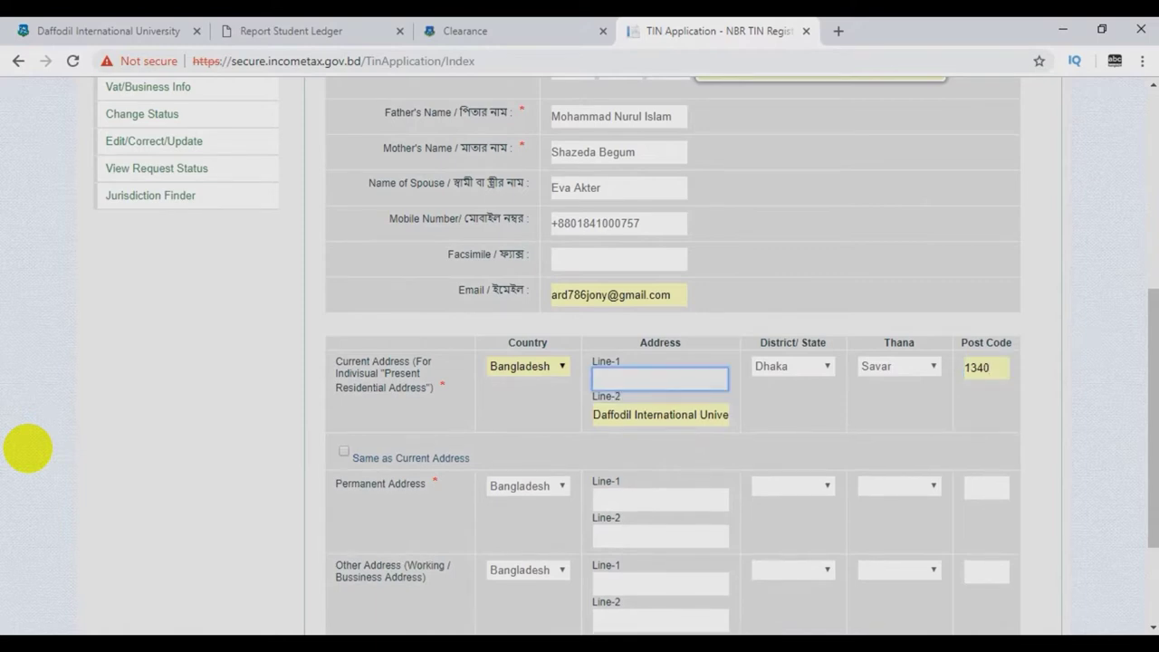
{"action": "type", "text": "Per"}
{"action": "key", "text": "BackSpace"}
{"action": "key", "text": "BackSpace"}
{"action": "type", "text": "Diu"}
{"action": "key", "text": "BackSpace"}
{"action": "key", "text": "BackSpace"}
{"action": "key", "text": "BackSpace"}
{"action": "key", "text": "BackSpace"}
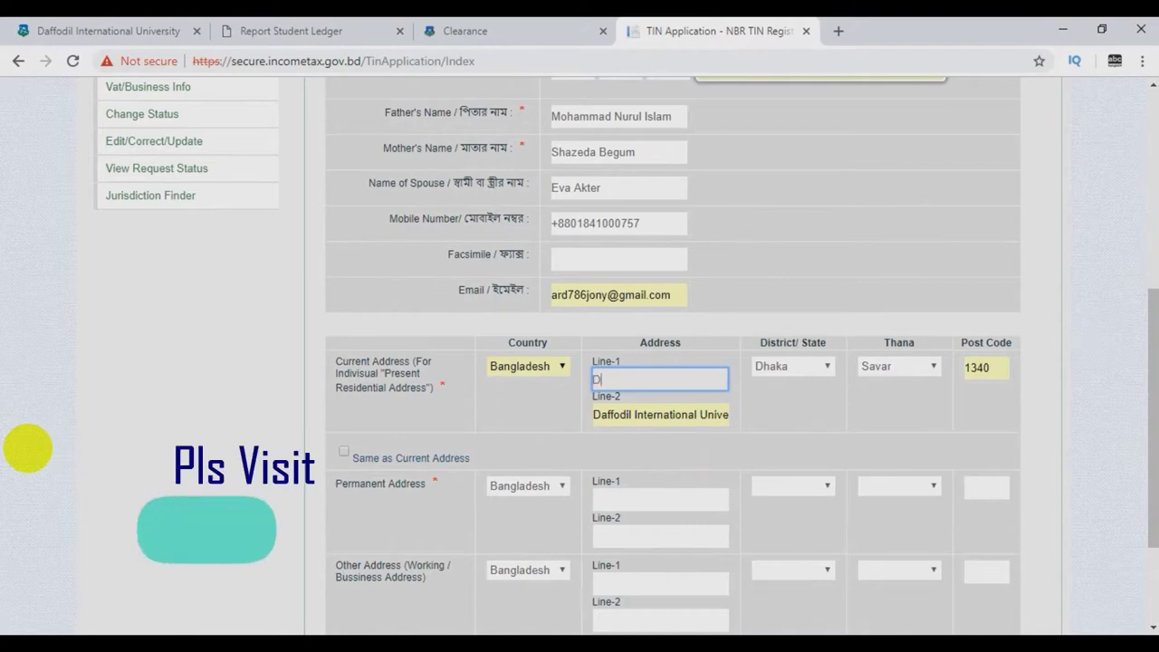
{"action": "type", "text": "DIU"}
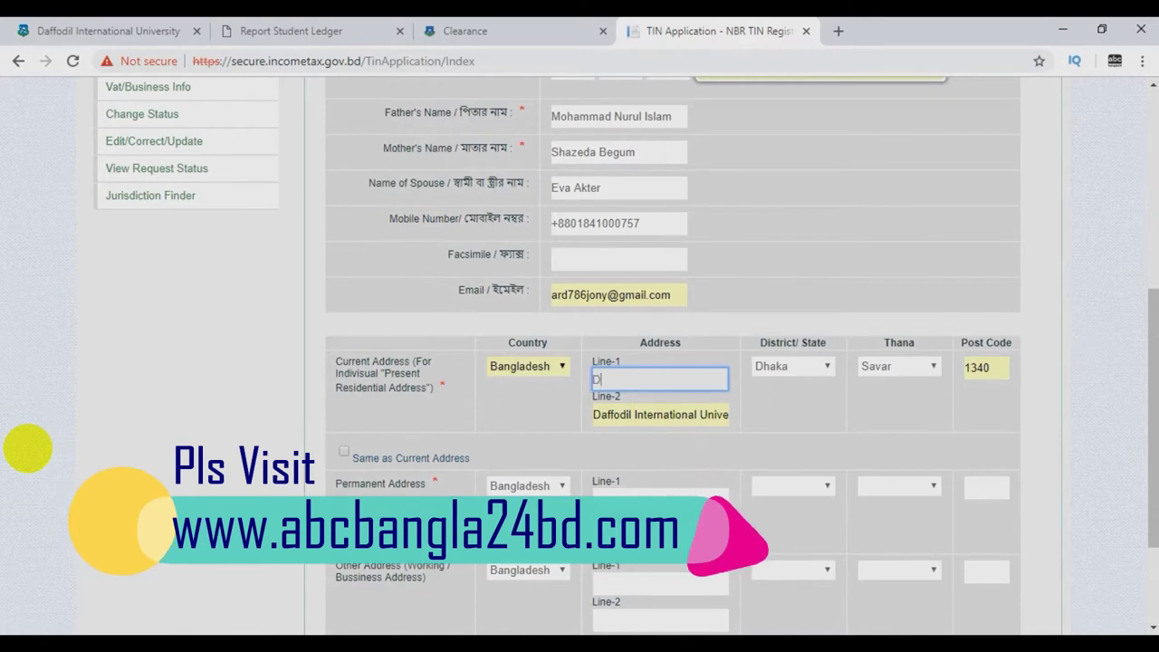
{"action": "type", "text": " Perm"}
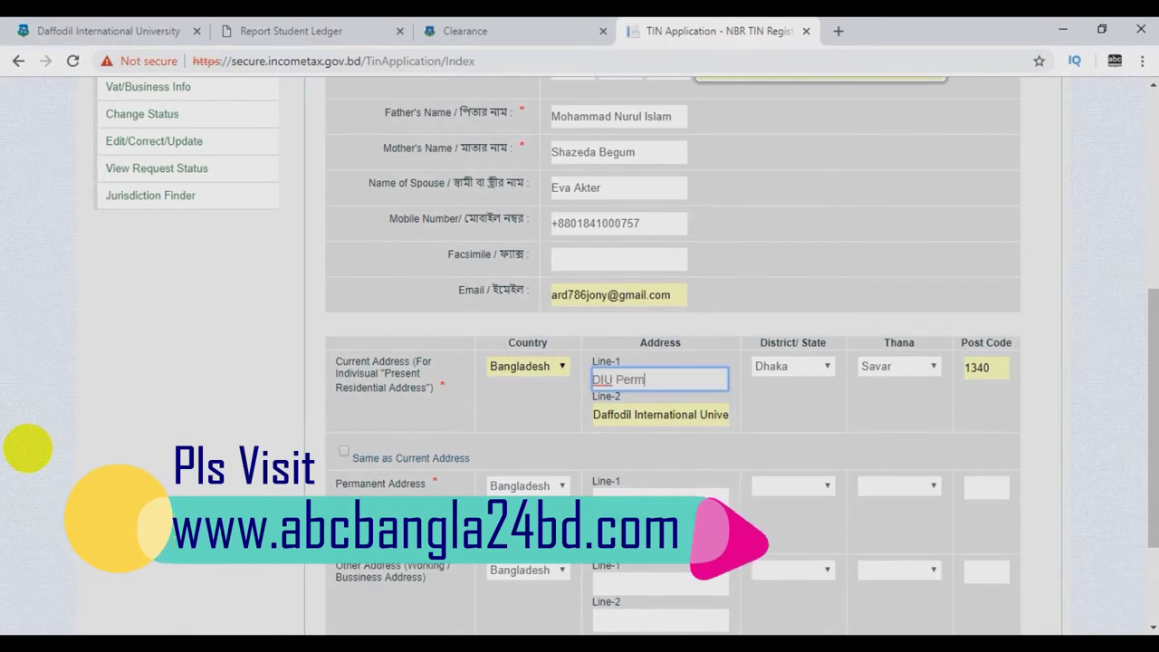
{"action": "type", "text": "anent Campus"}
{"action": "key", "text": "Tab"}
{"action": "key", "text": "Tab"}
{"action": "scroll", "coordinate": [579, 362], "scroll_direction": "down", "scroll_amount": 1}
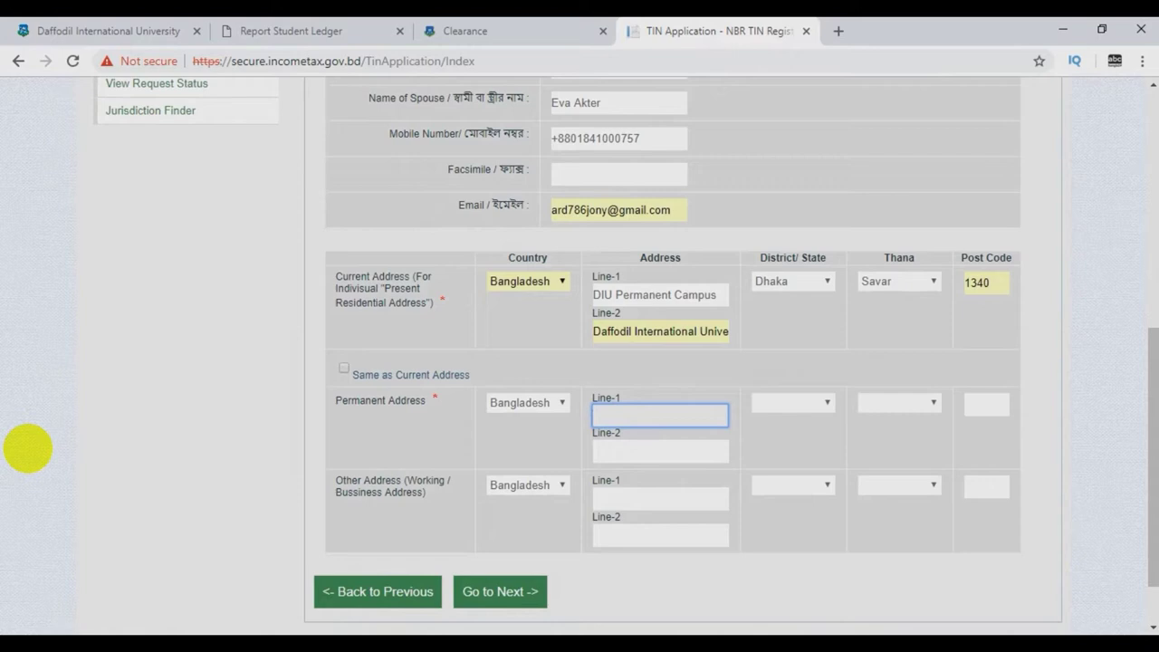
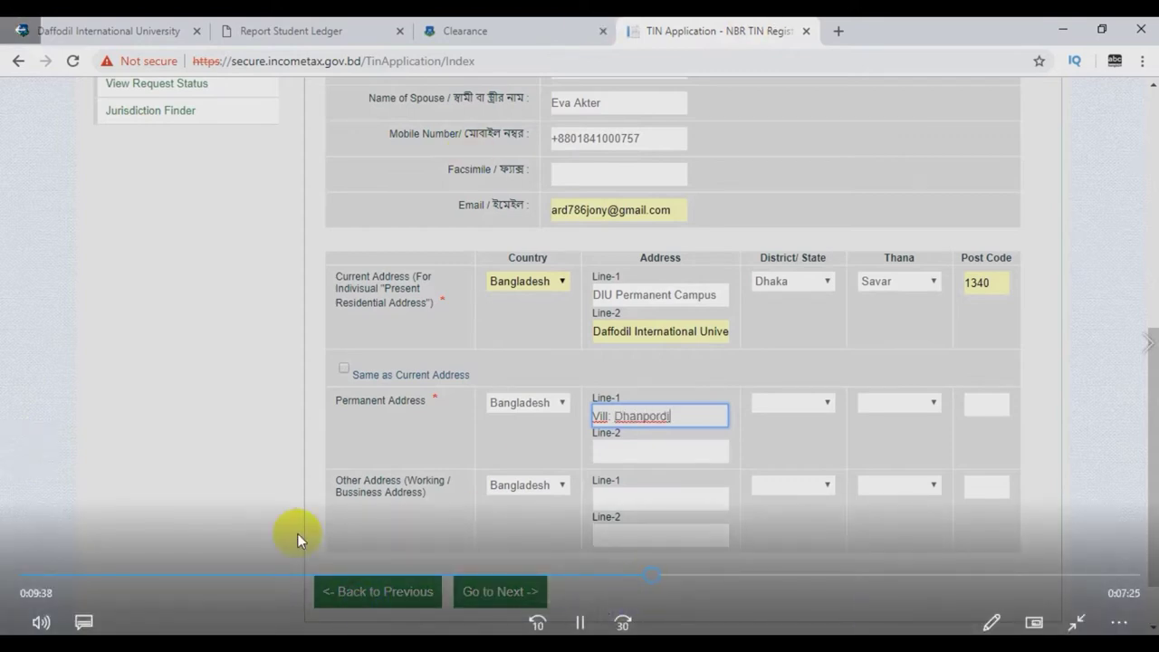
Enter the village and post office as permanent address lines 1 and 2.
{"action": "key", "text": "Left"}
{"action": "key", "text": "Left"}
{"action": "key", "text": "Left"}
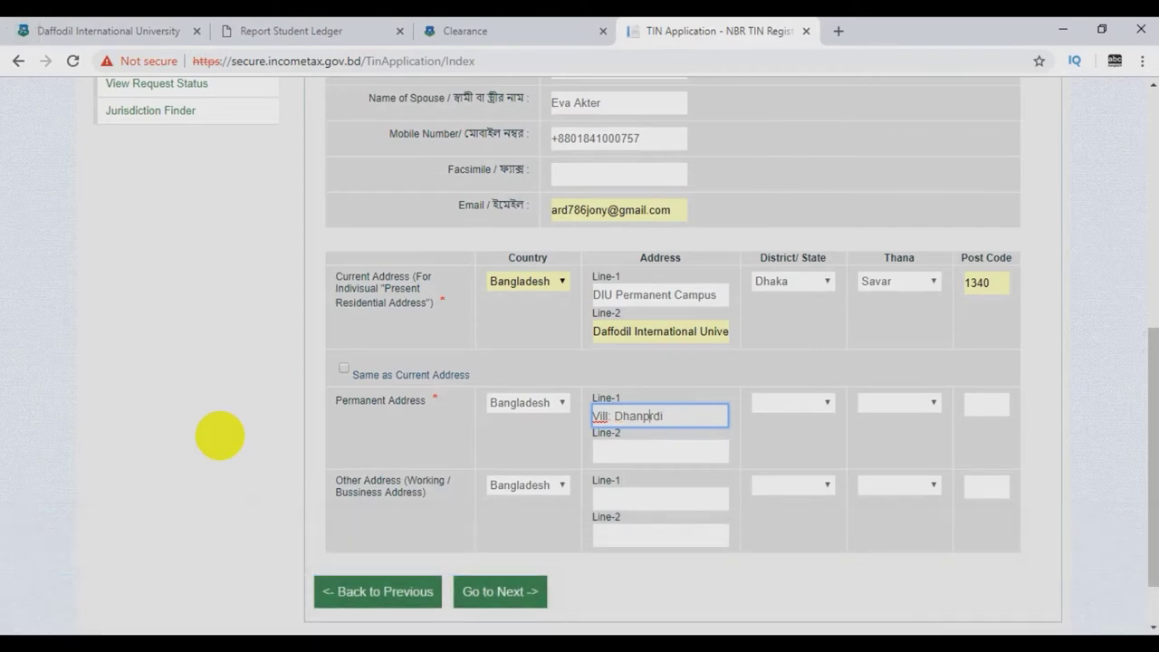
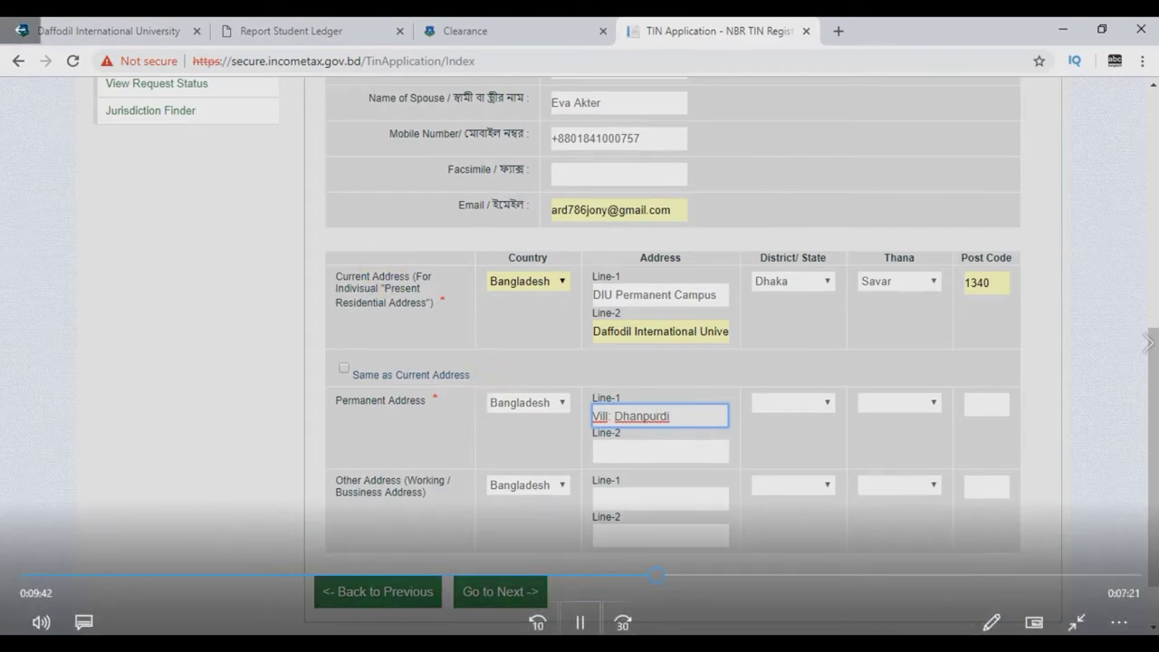
{"action": "key", "text": "Tab"}
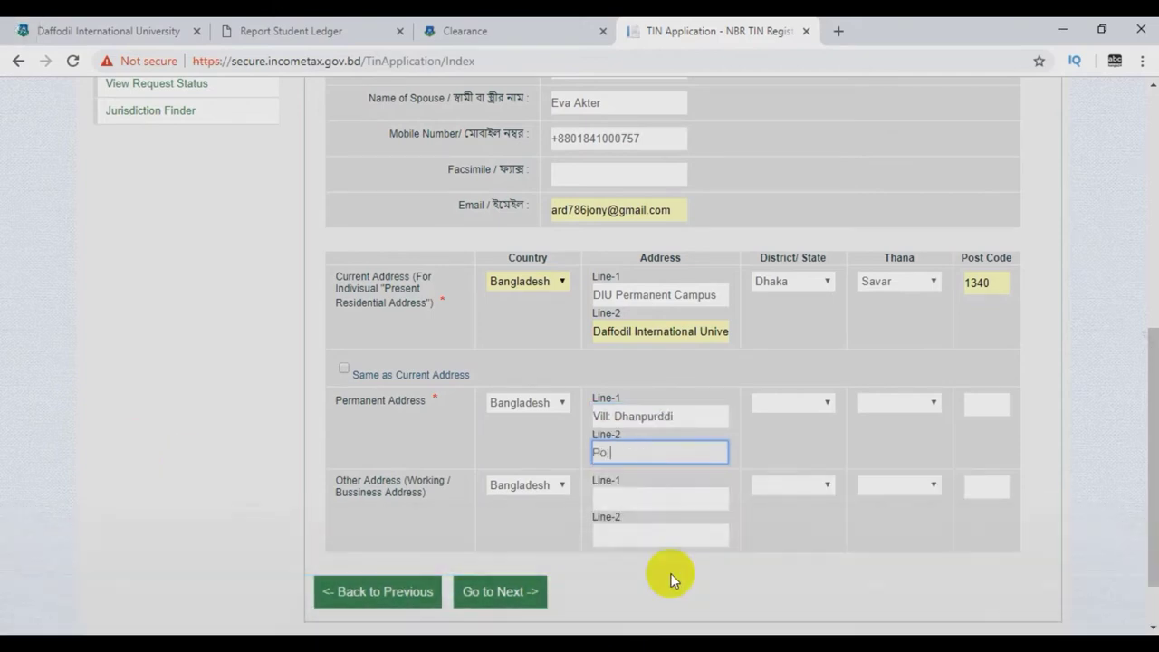
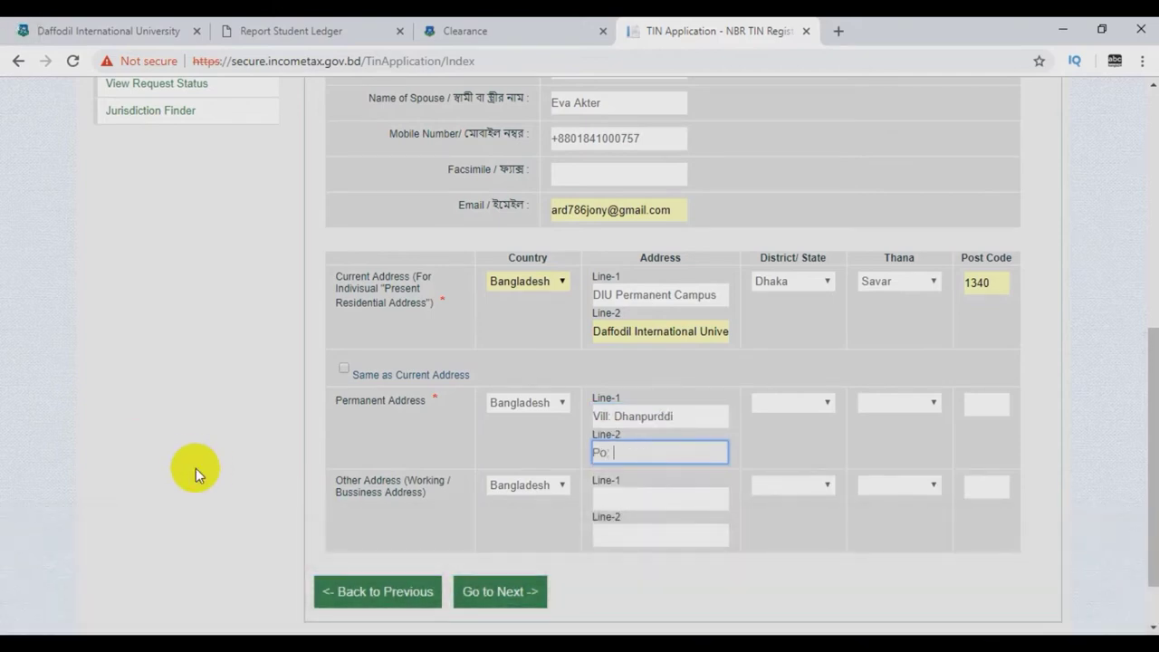
Set the permanent district to Chandpur, thana to Chandpur Sadar and post code to 3602.
{"action": "key", "text": "Tab"}
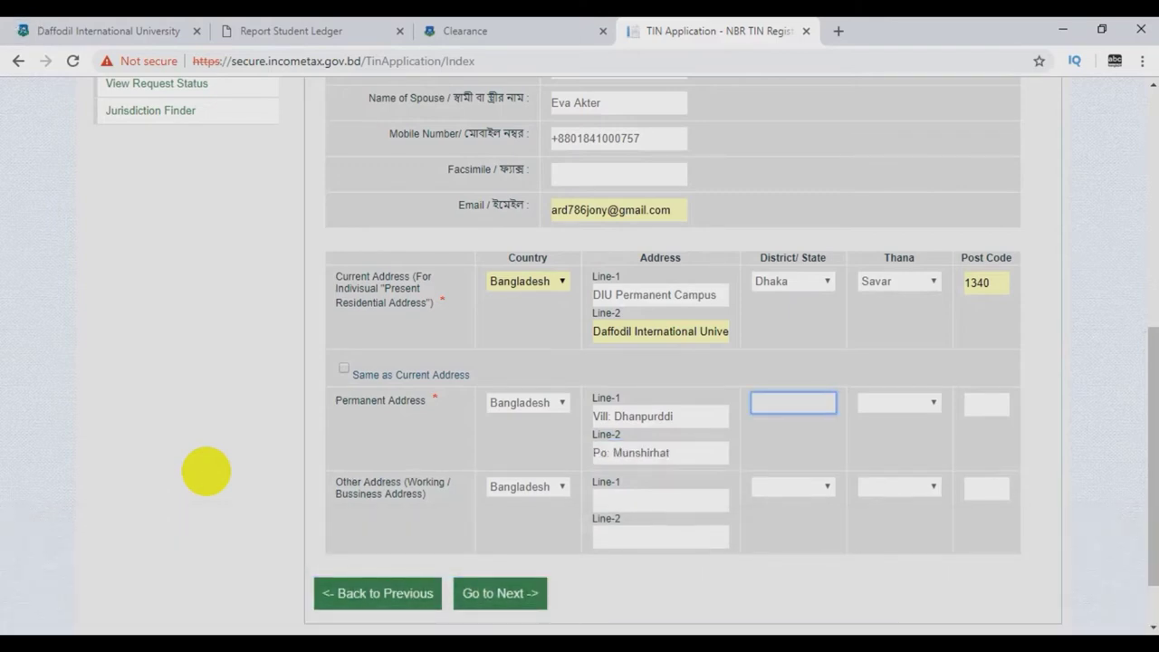
{"action": "key", "text": "alt+Down"}
{"action": "key", "text": "c"}
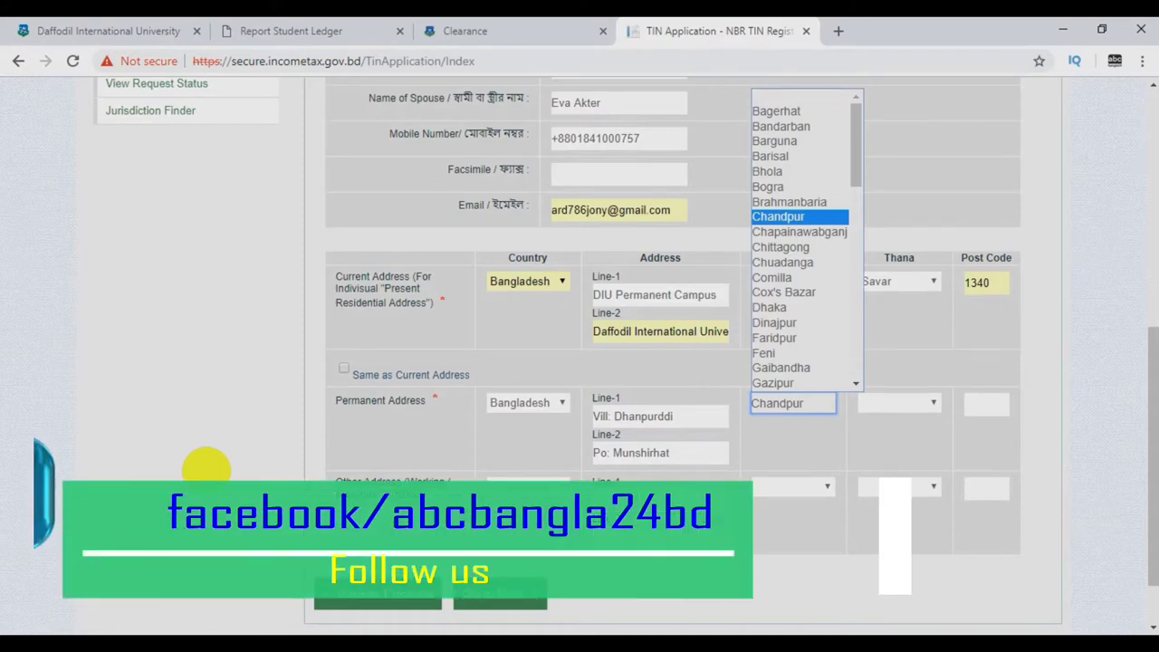
{"action": "key", "text": "Return"}
{"action": "key", "text": "Tab"}
{"action": "key", "text": "alt+Down"}
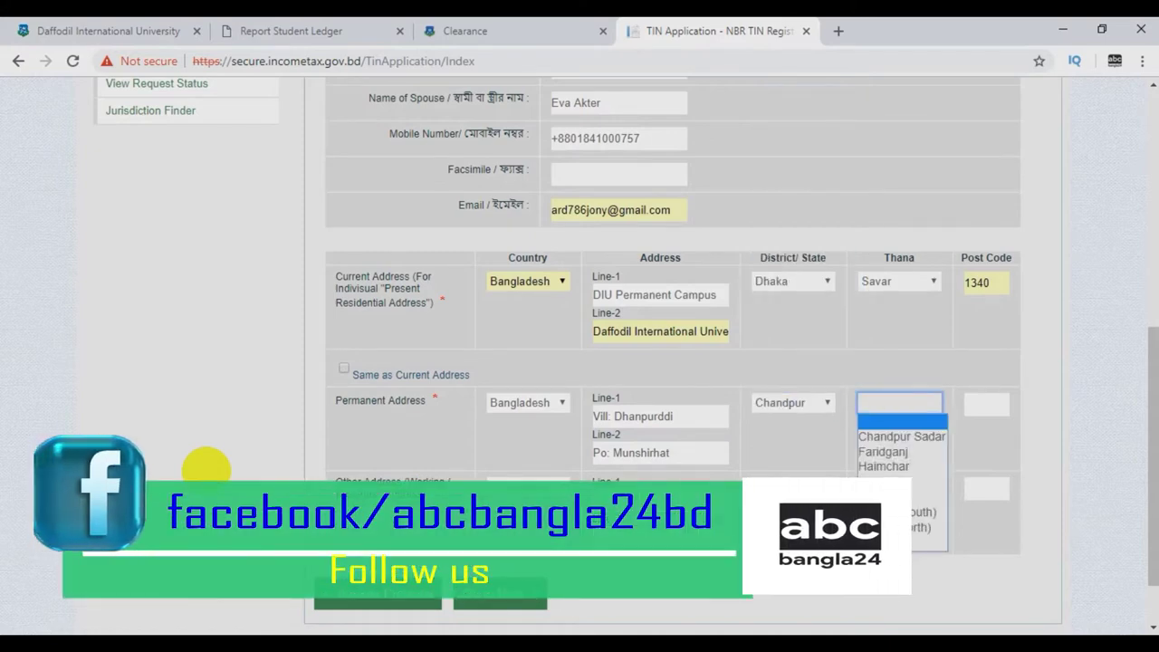
{"action": "key", "text": "c"}
{"action": "key", "text": "Return"}
{"action": "key", "text": "Tab"}
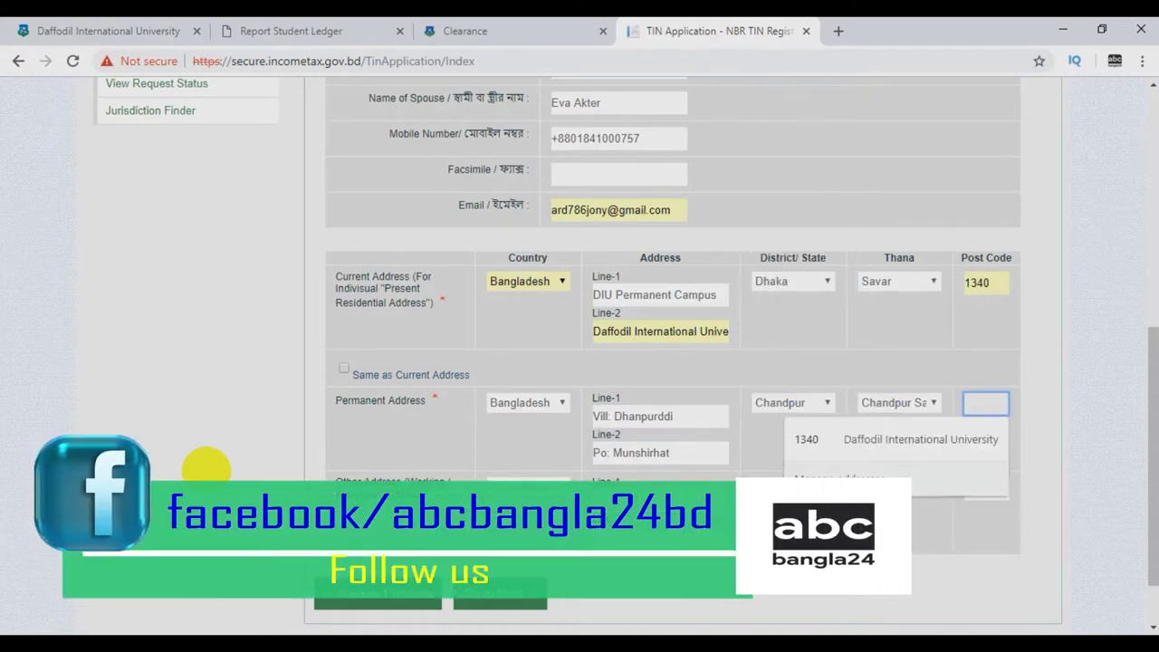
{"action": "type", "text": "3602"}
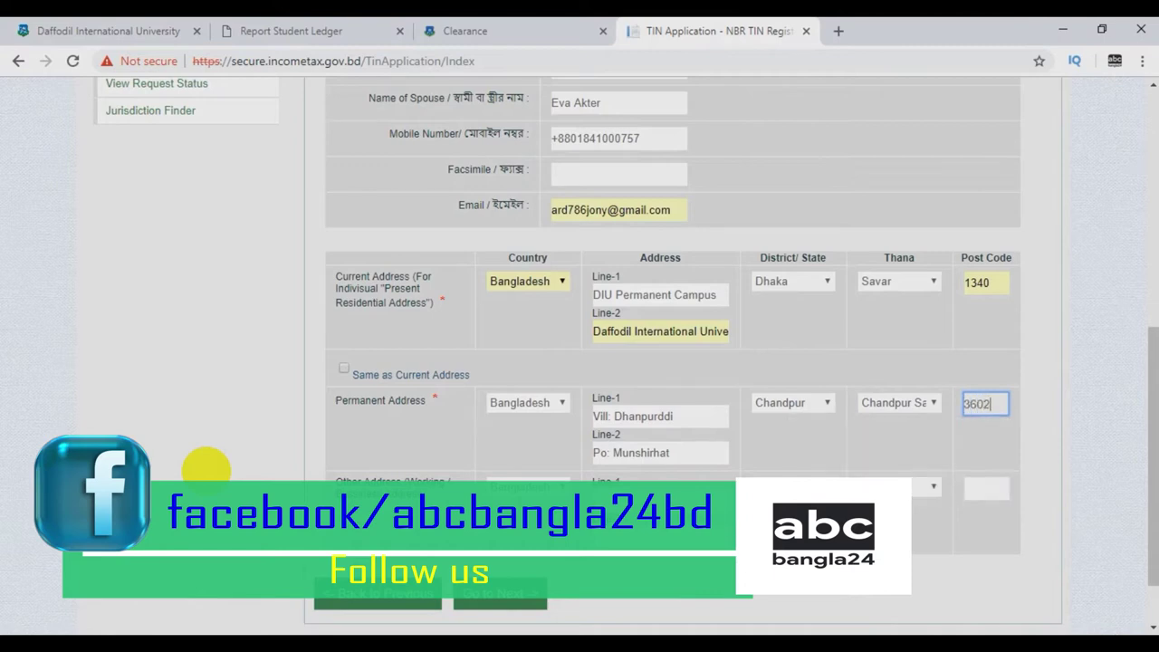
{"action": "key", "text": "Tab"}
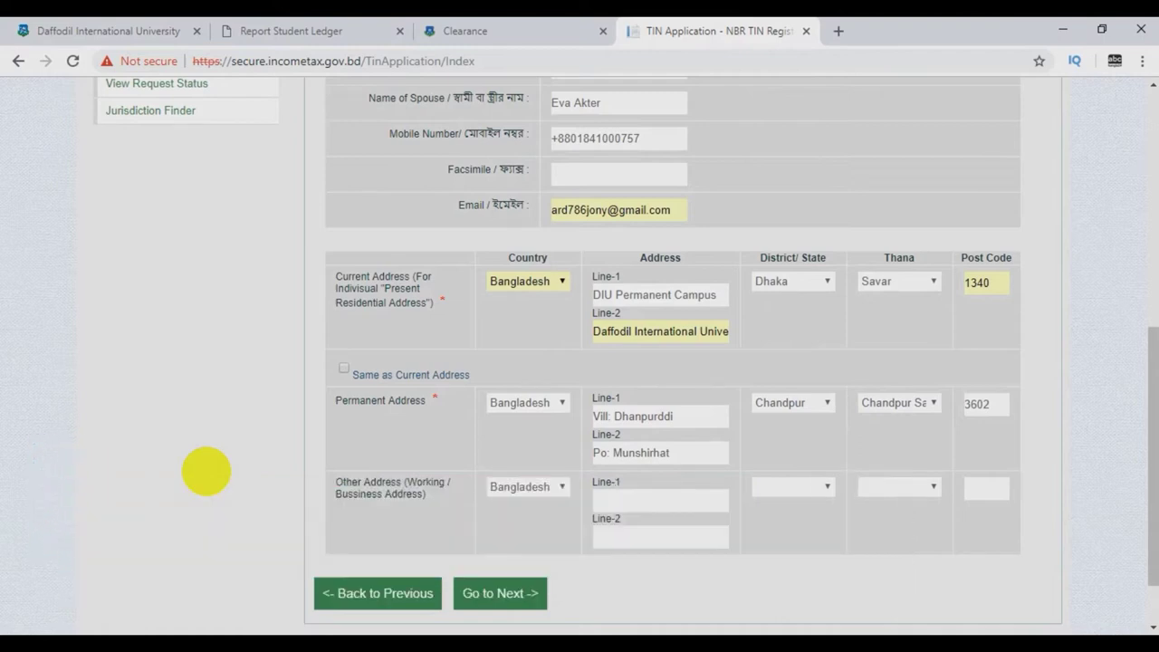
{"action": "scroll", "coordinate": [207, 471], "scroll_direction": "down", "scroll_amount": 1}
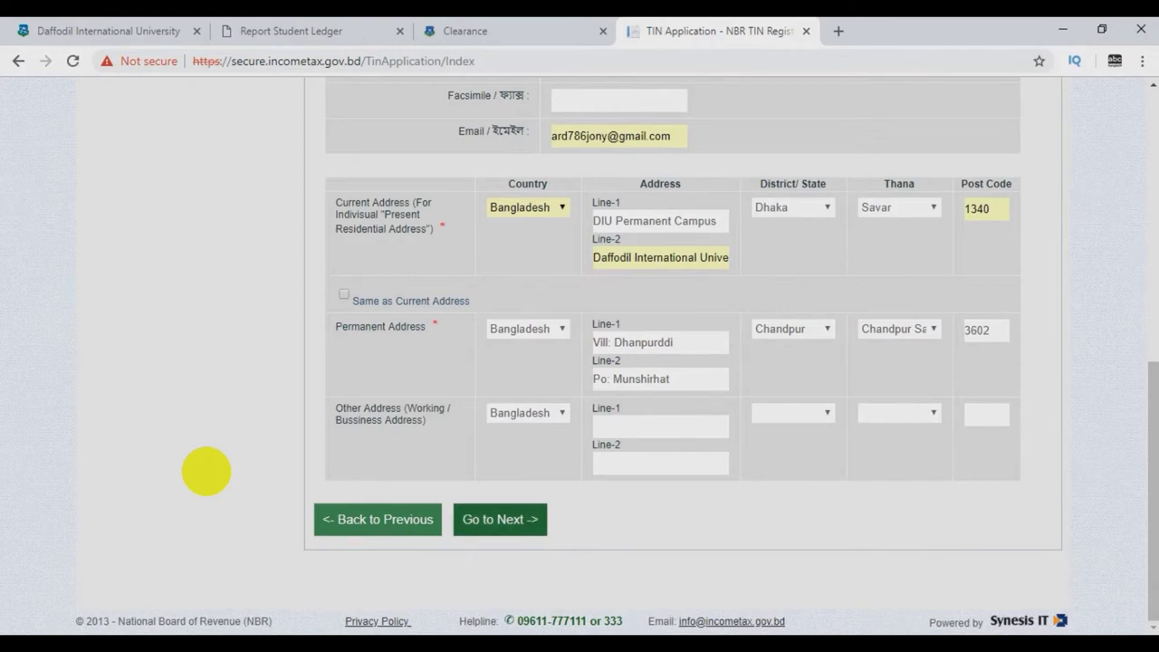
{"action": "key", "text": "Tab"}
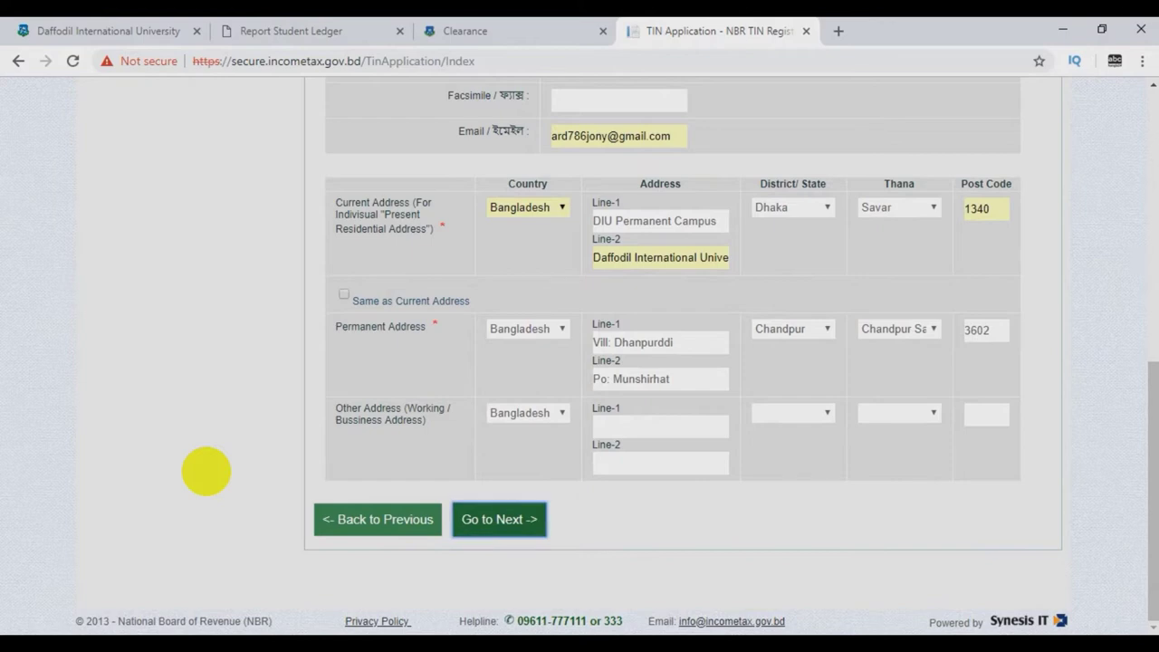
Review the Final Preview of all entered details and tick the correctness affirmation.
{"action": "key", "text": "Return"}
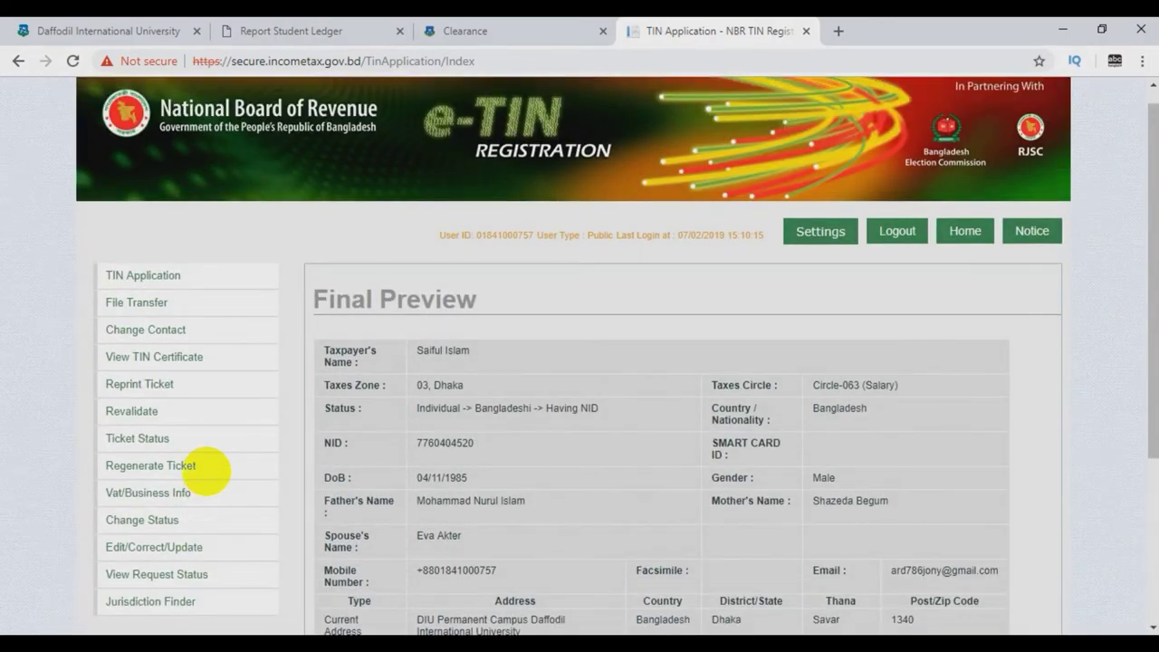
{"action": "scroll", "coordinate": [207, 469], "scroll_direction": "down", "scroll_amount": 3}
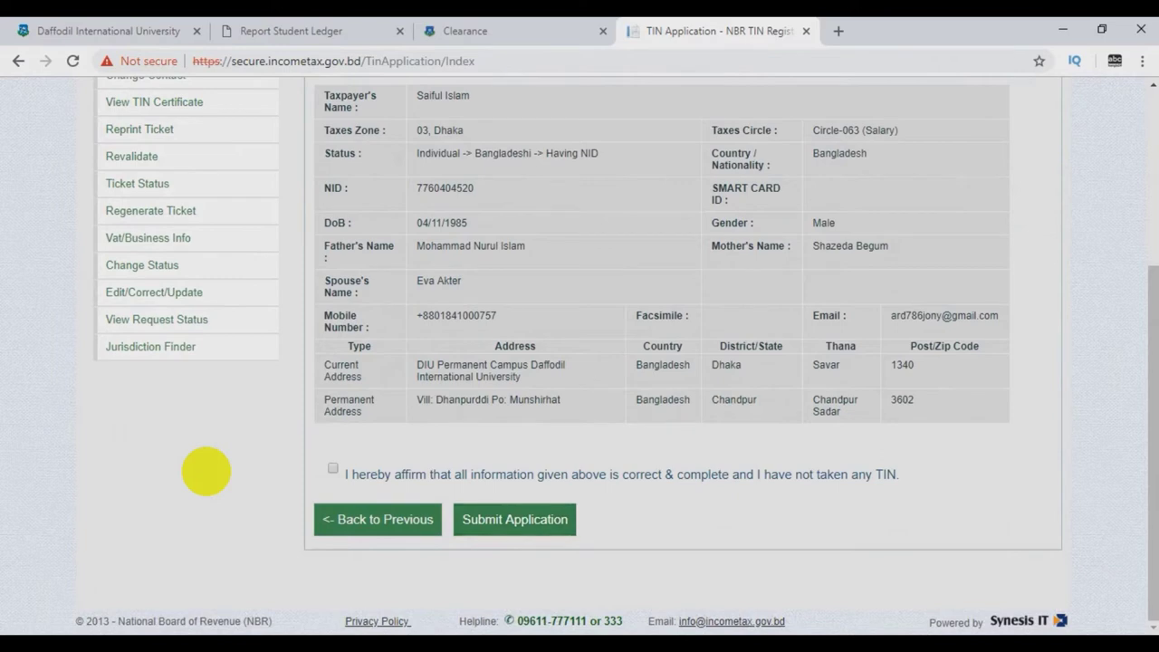
{"action": "scroll", "coordinate": [207, 471], "scroll_direction": "up", "scroll_amount": 1}
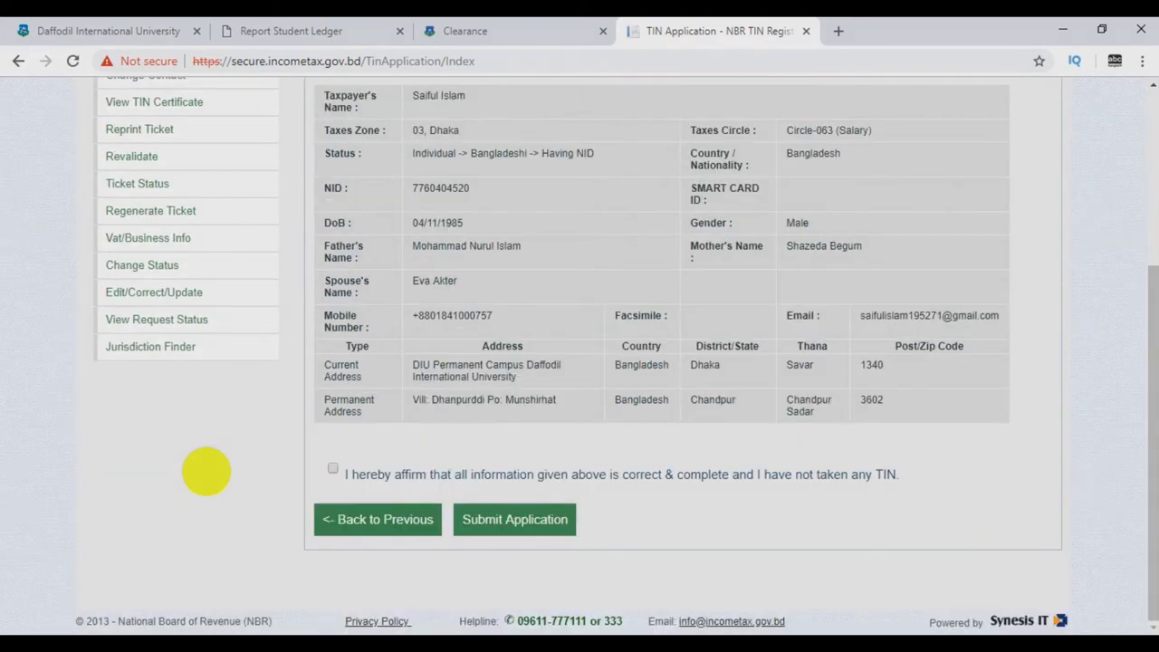
{"action": "scroll", "coordinate": [207, 471], "scroll_direction": "up", "scroll_amount": 3}
{"action": "scroll", "coordinate": [206, 471], "scroll_direction": "down", "scroll_amount": 1}
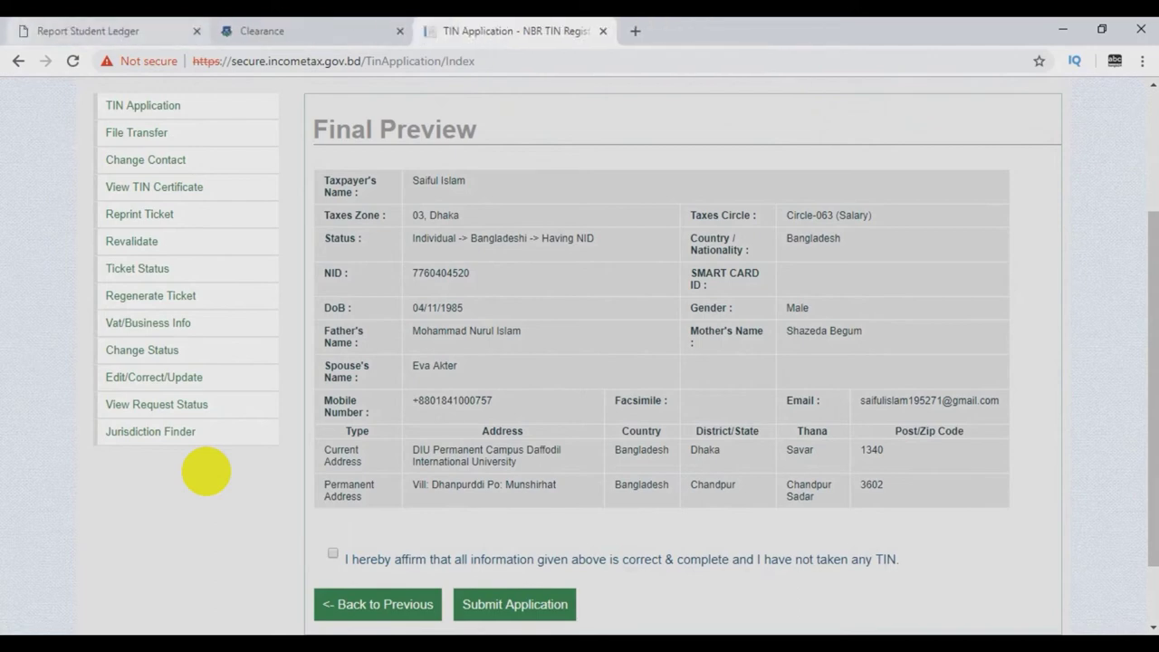
{"action": "key", "text": "space"}
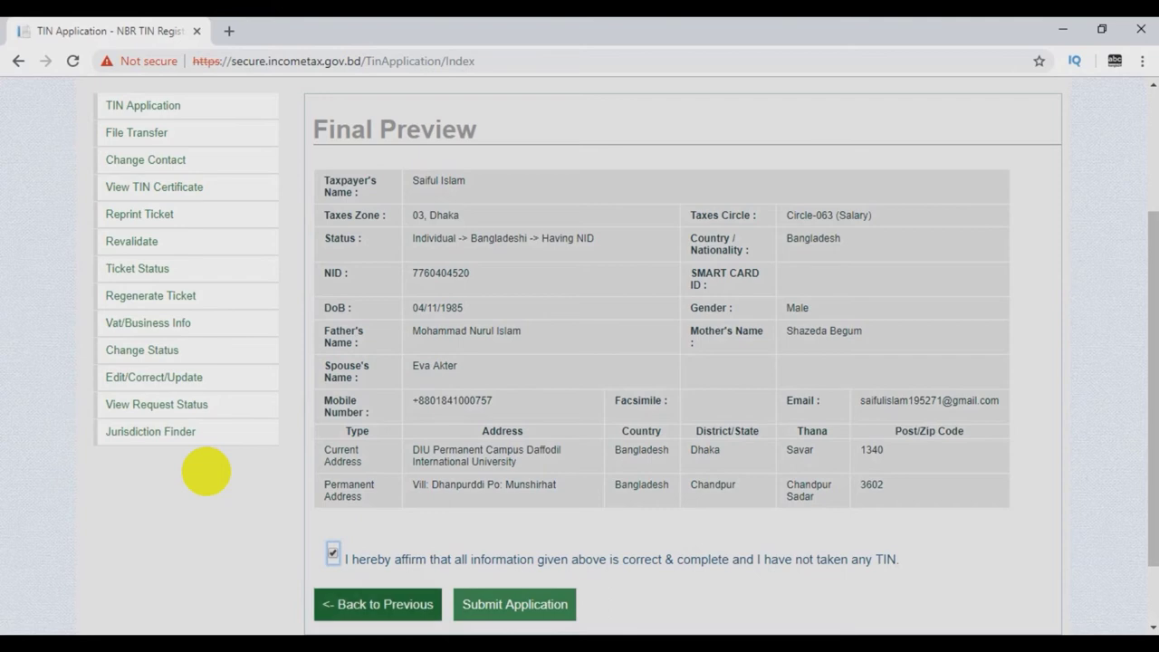
Submit the application and review the newly issued TIN certificate page.
{"action": "key", "text": "Tab"}
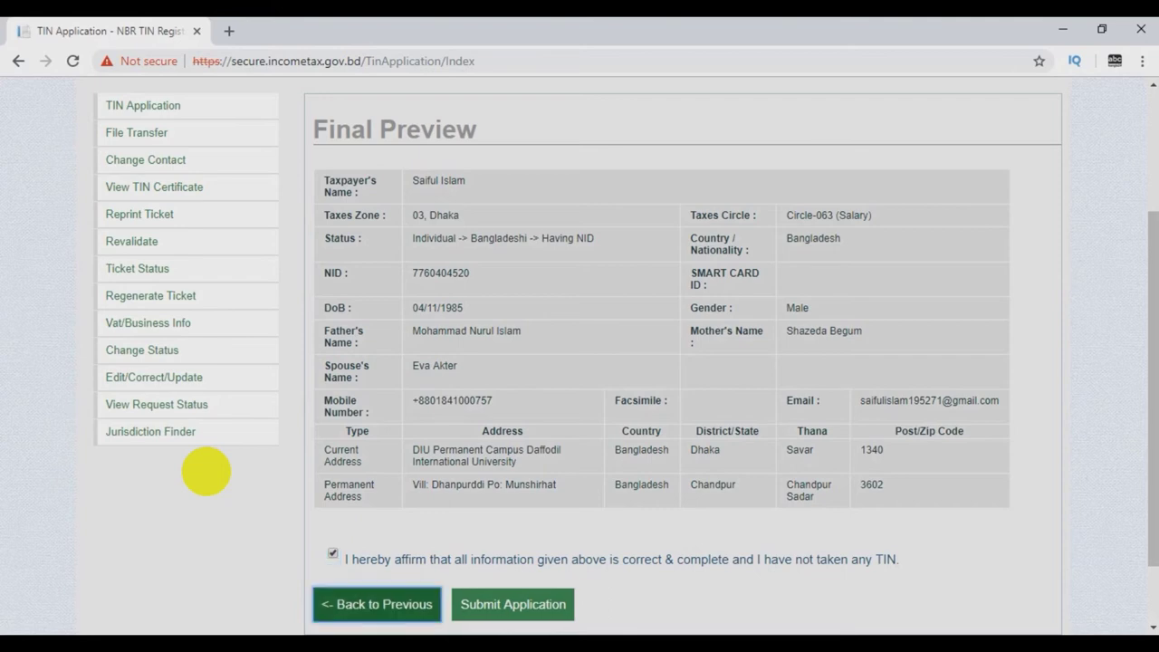
{"action": "key", "text": "Return"}
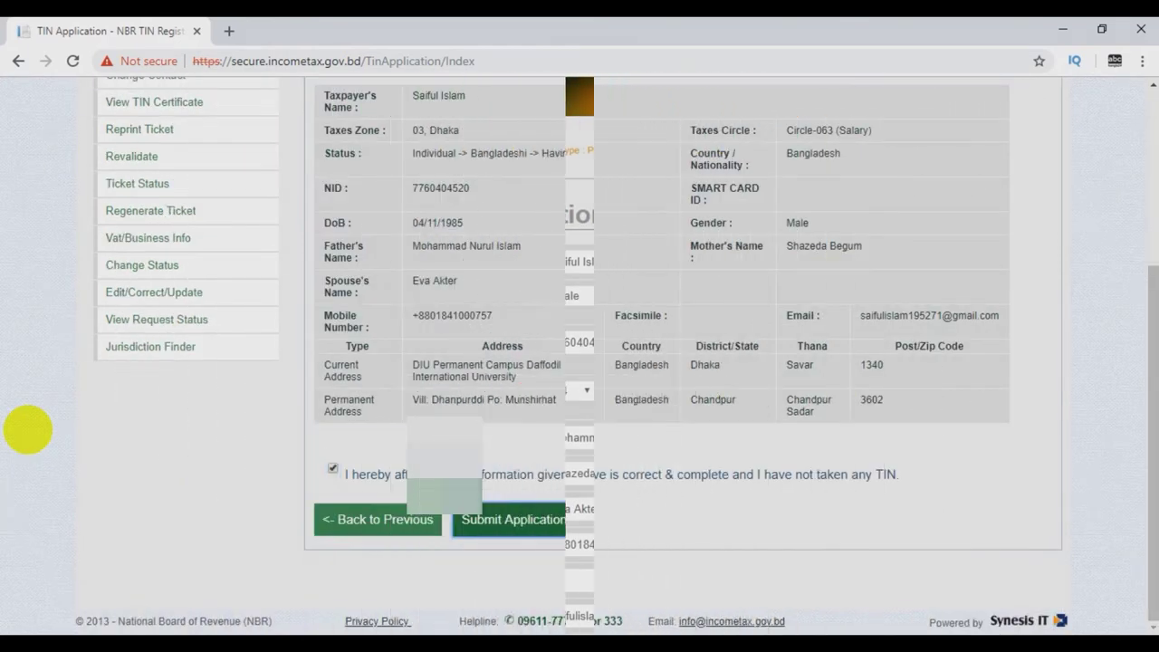
{"action": "key", "text": "Return"}
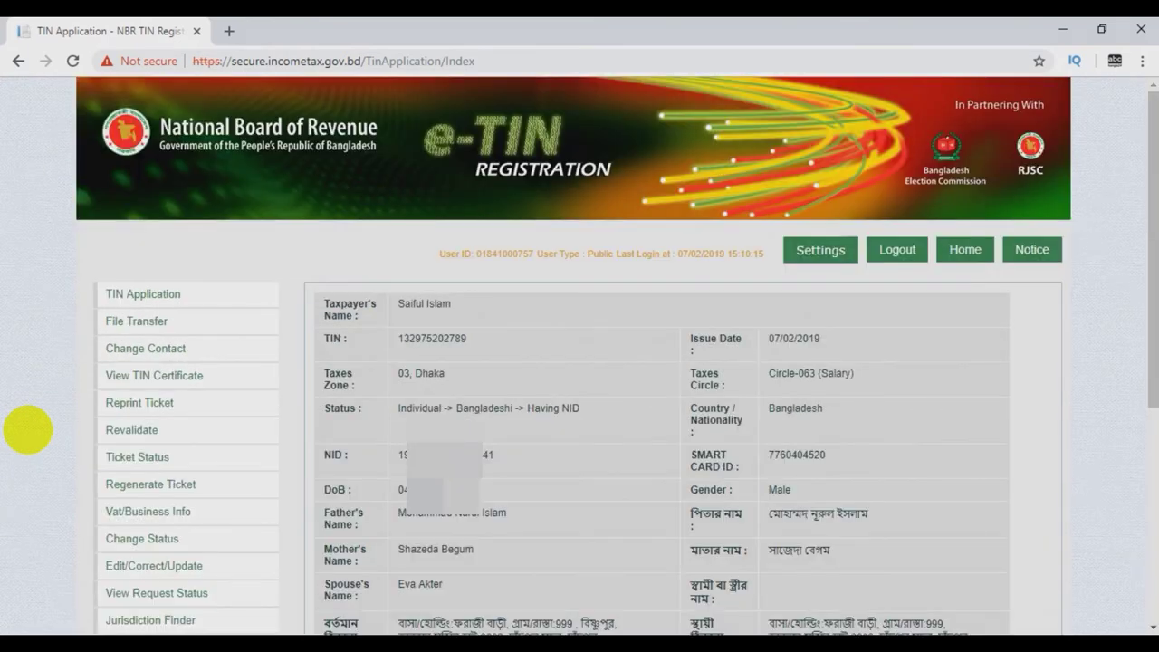
{"action": "scroll", "coordinate": [27, 430], "scroll_direction": "down", "scroll_amount": 1}
{"action": "scroll", "coordinate": [27, 430], "scroll_direction": "down", "scroll_amount": 1}
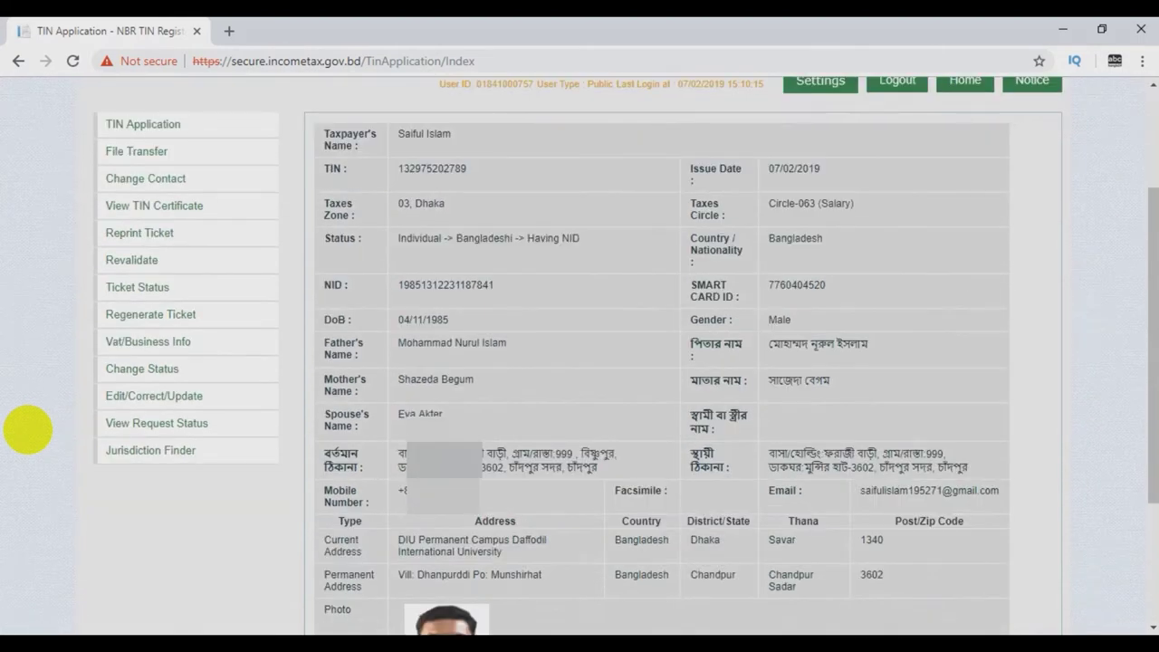
{"action": "scroll", "coordinate": [27, 431], "scroll_direction": "down", "scroll_amount": 2}
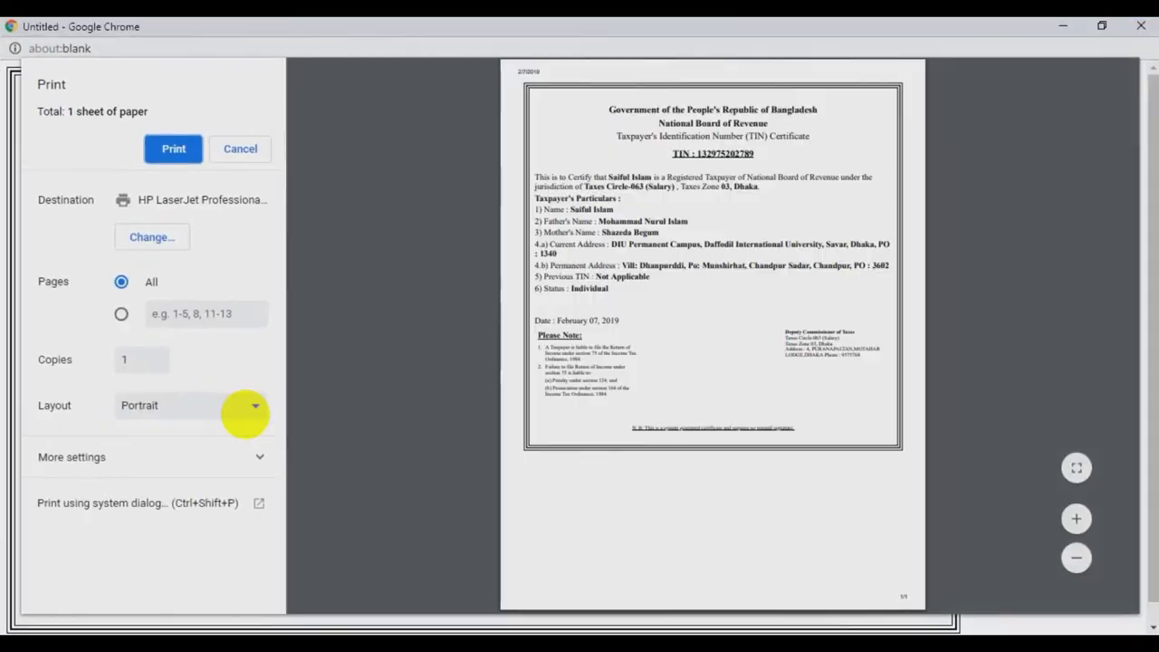
Dismiss the print preview and scroll through the TIN certificate's taxpayer particulars.
{"action": "key", "text": "Return"}
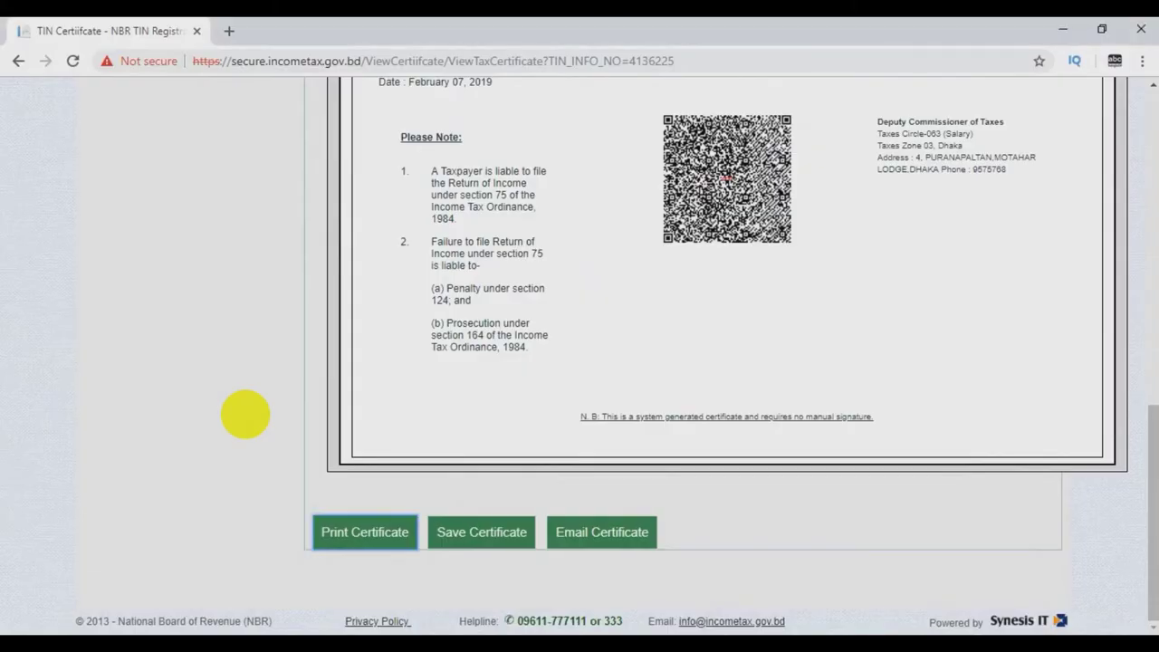
{"action": "scroll", "coordinate": [246, 414], "scroll_direction": "up", "scroll_amount": 6}
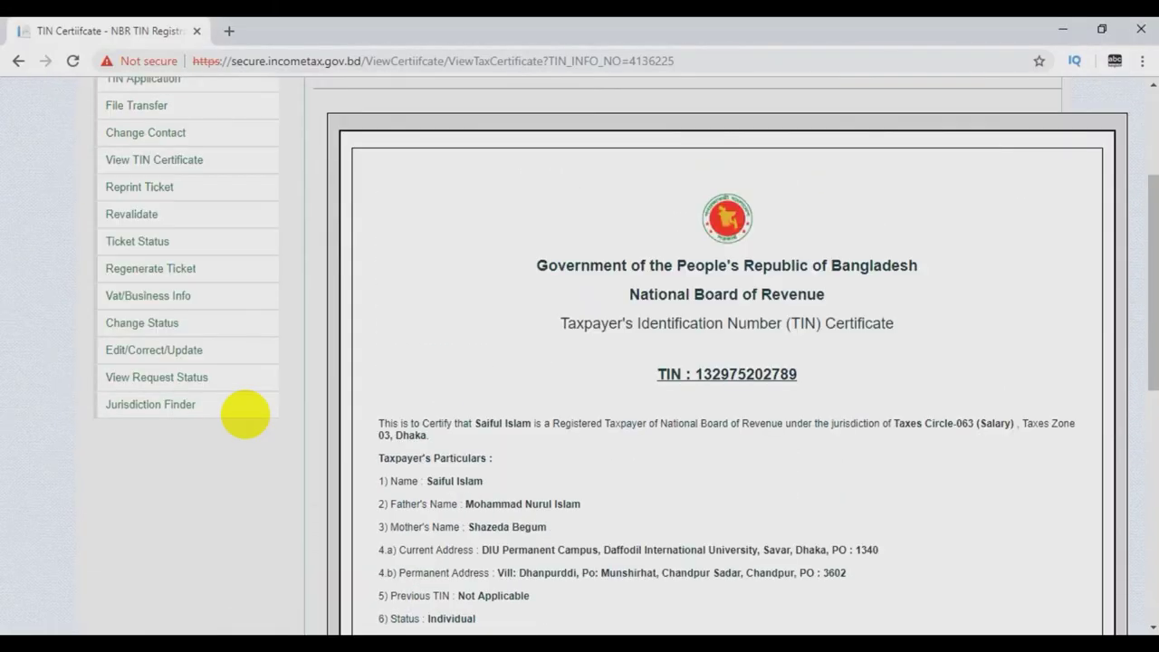
{"action": "scroll", "coordinate": [245, 414], "scroll_direction": "down", "scroll_amount": 6}
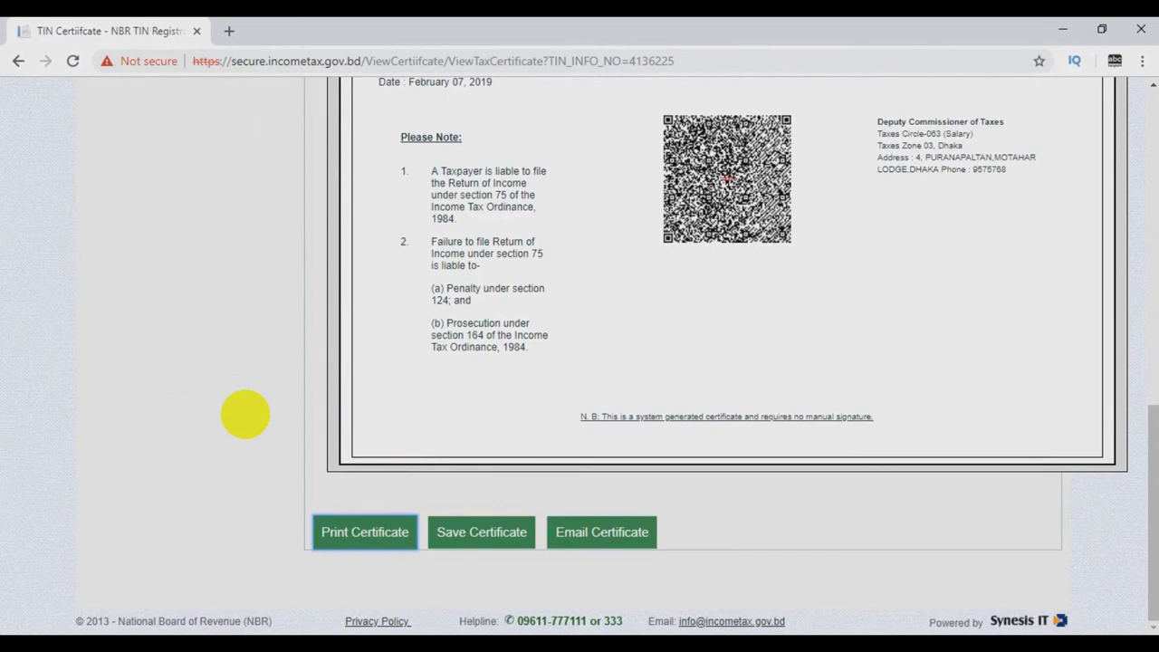
{"action": "scroll", "coordinate": [246, 413], "scroll_direction": "up", "scroll_amount": 6}
{"action": "scroll", "coordinate": [246, 414], "scroll_direction": "down", "scroll_amount": 3}
{"action": "scroll", "coordinate": [245, 414], "scroll_direction": "down", "scroll_amount": 3}
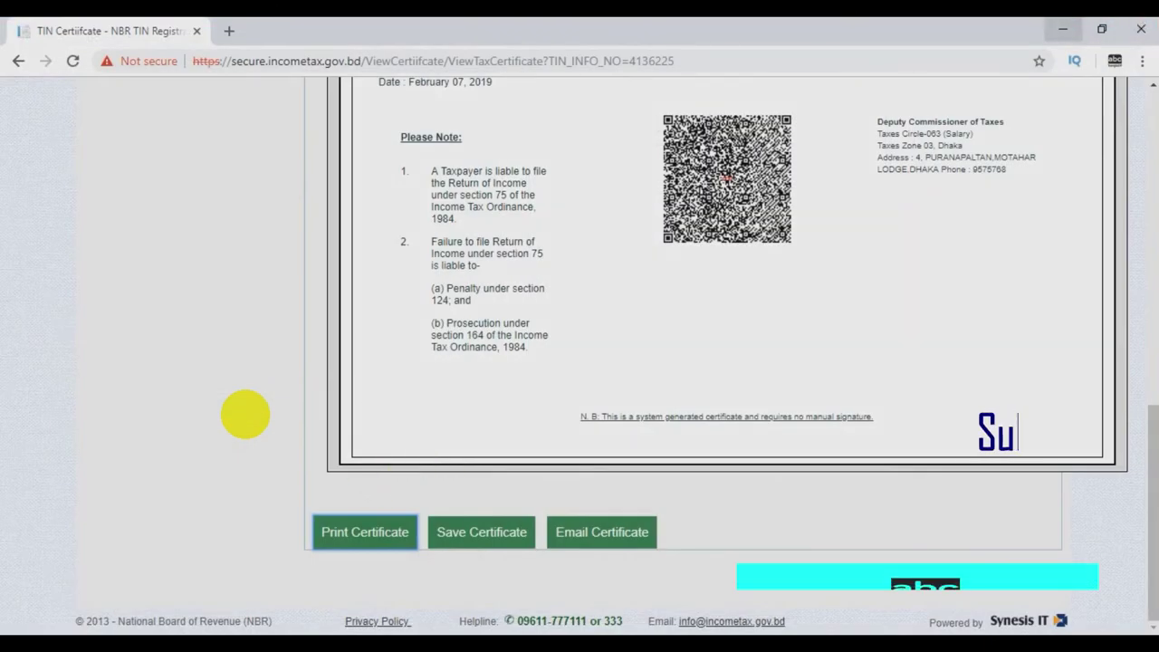
{"action": "scroll", "coordinate": [244, 414], "scroll_direction": "up", "scroll_amount": 4}
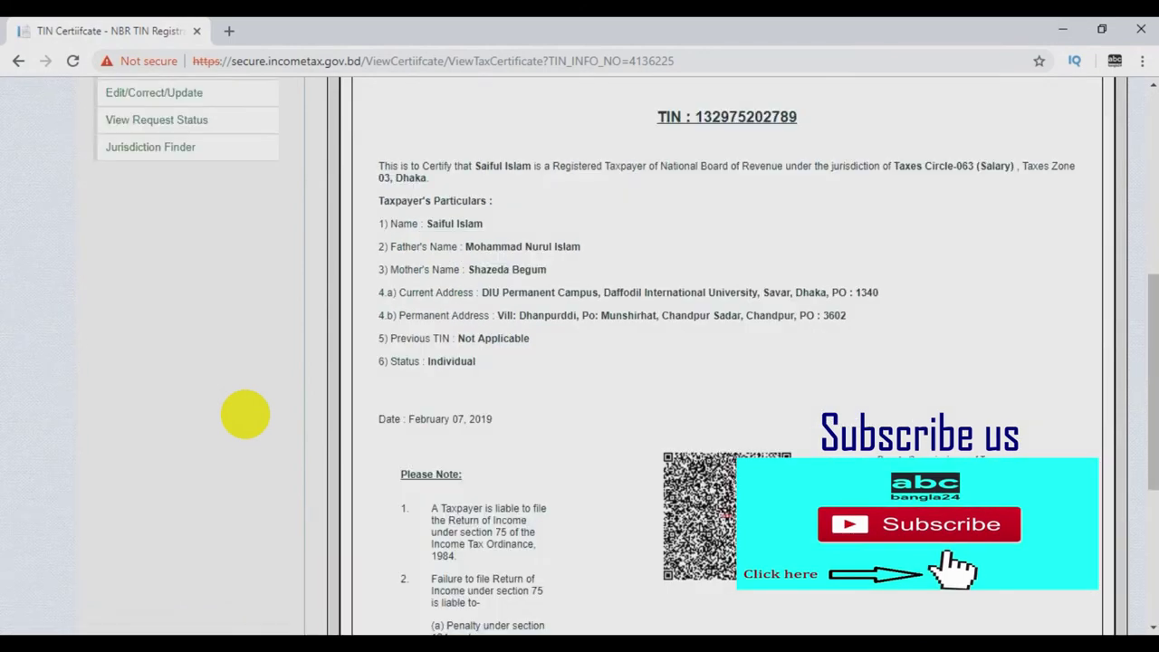
{"action": "scroll", "coordinate": [245, 414], "scroll_direction": "up", "scroll_amount": 3}
{"action": "scroll", "coordinate": [244, 413], "scroll_direction": "down", "scroll_amount": 1}
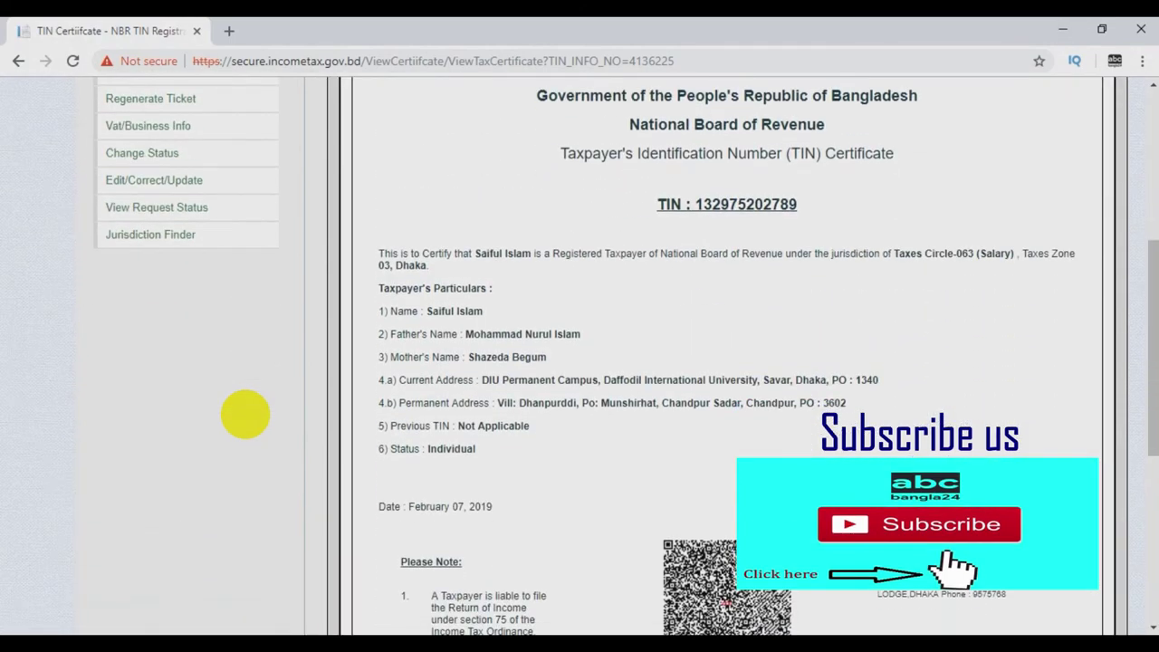
{"action": "scroll", "coordinate": [244, 414], "scroll_direction": "up", "scroll_amount": 2}
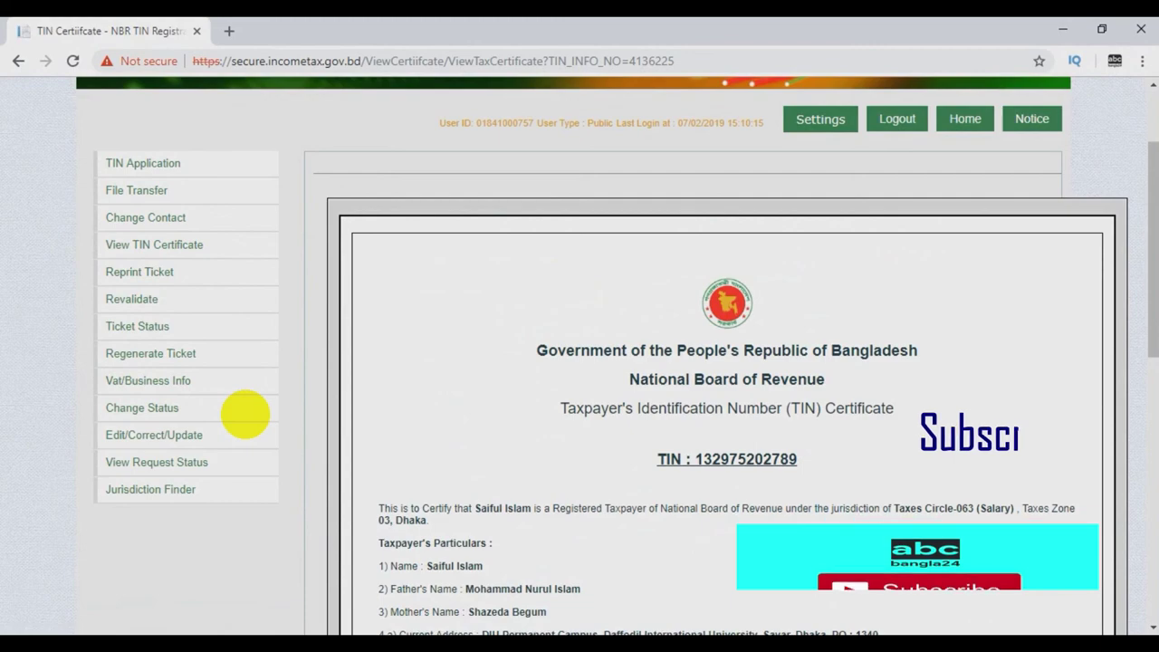
{"action": "scroll", "coordinate": [244, 414], "scroll_direction": "down", "scroll_amount": 5}
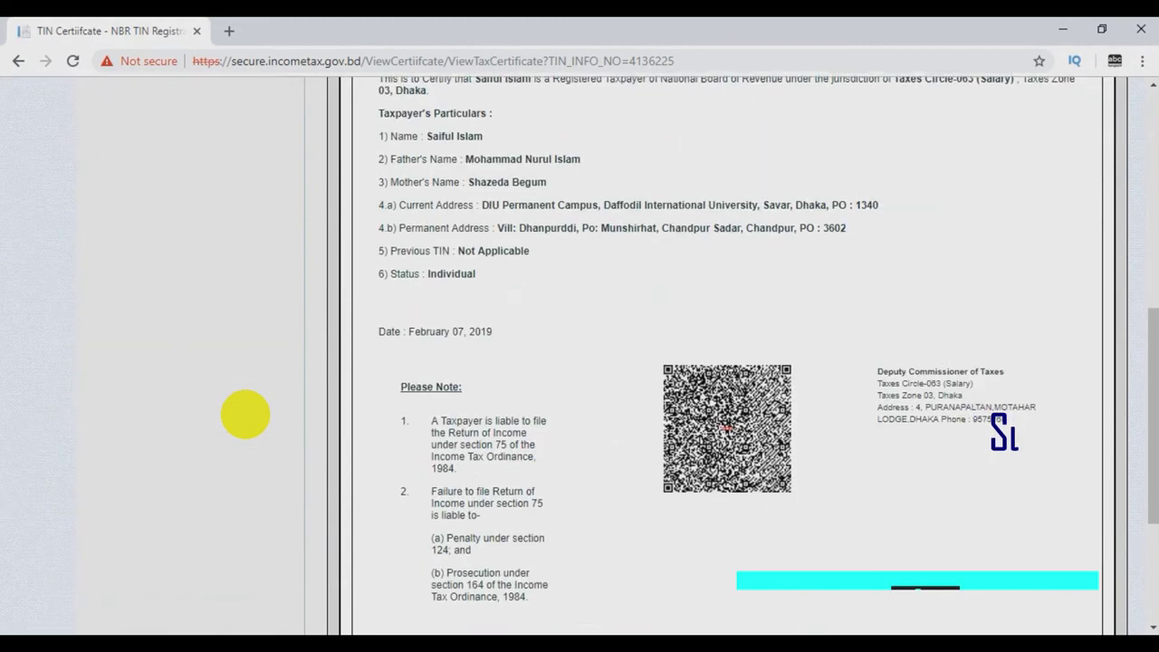